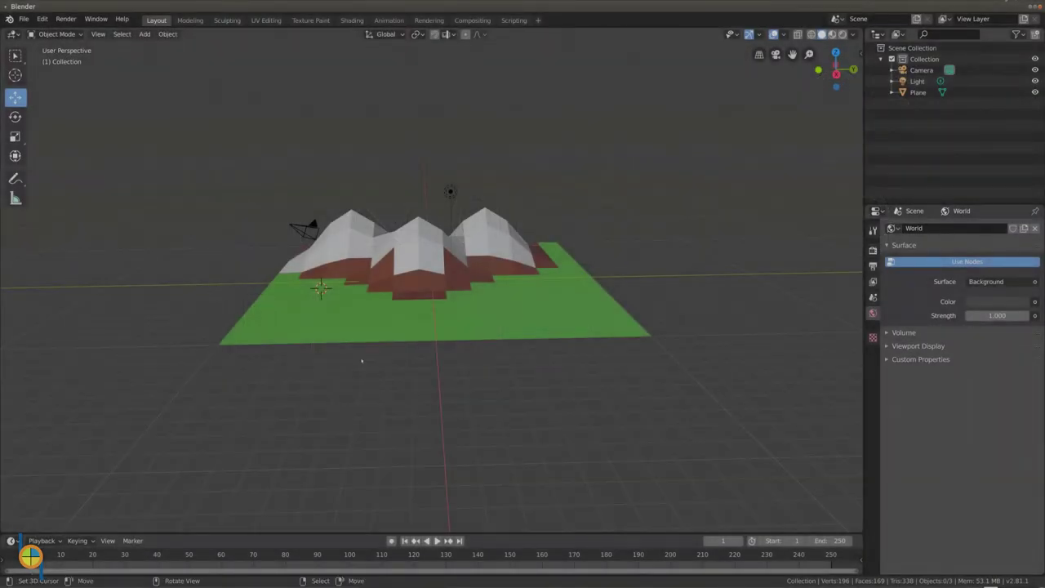
Step: Add a cube mesh on the green ground in front of the mountains and scale it uniformly to about 0.11
scroll(362, 360, "up", 2)
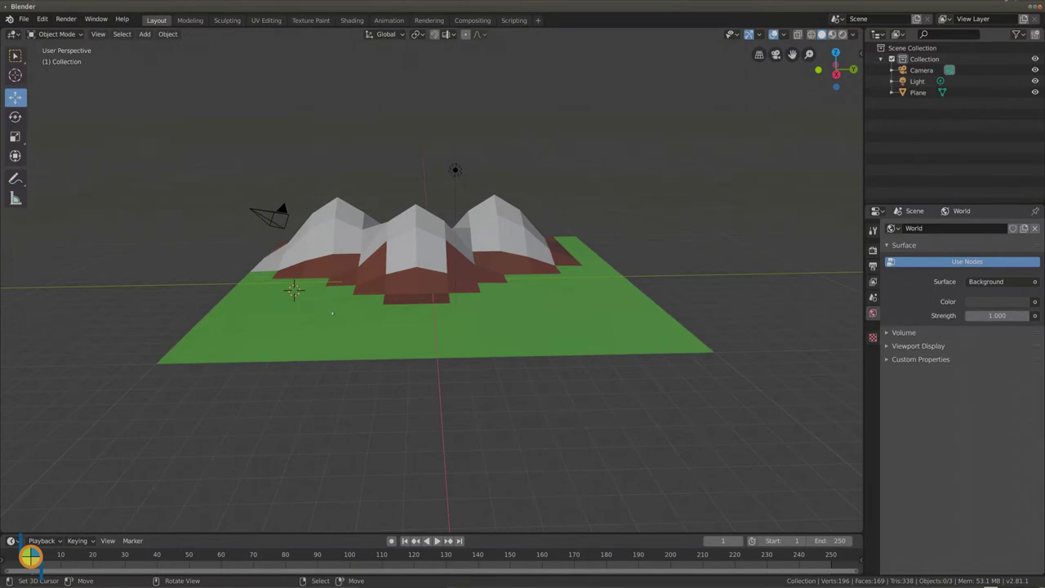
key("shift+a")
mouse_move(332, 313)
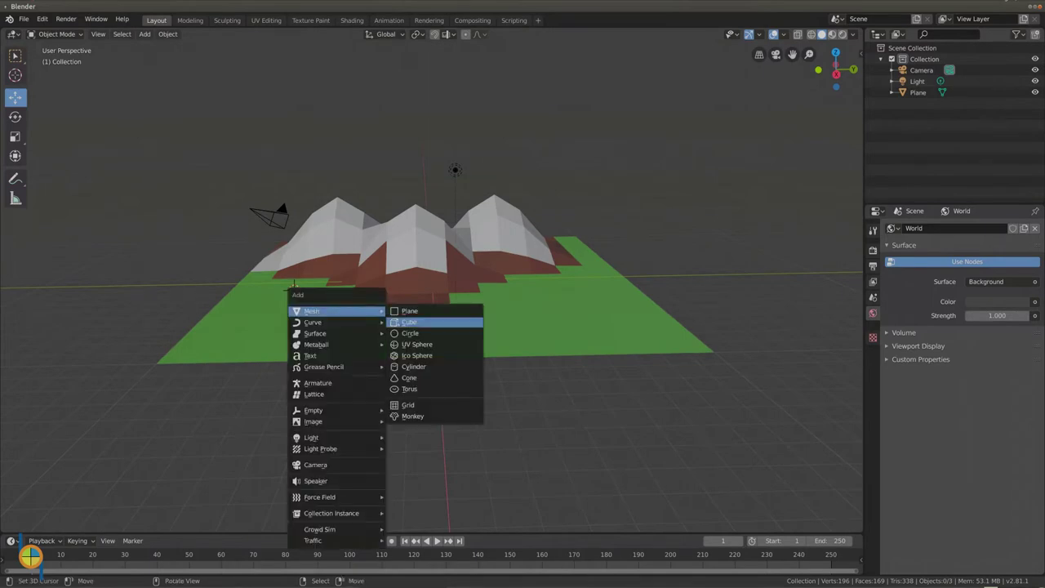
left_click(398, 323)
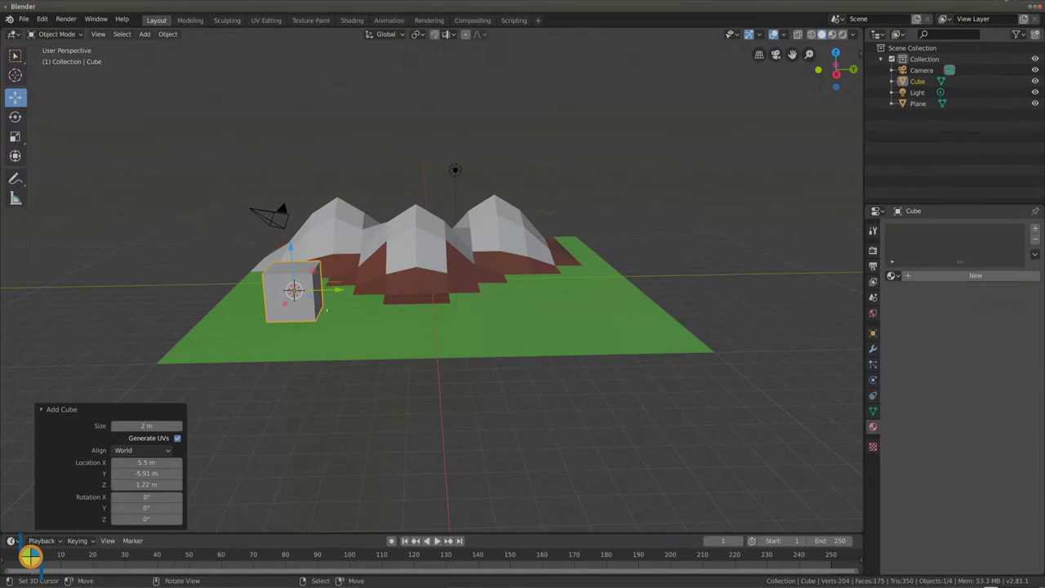
key("s")
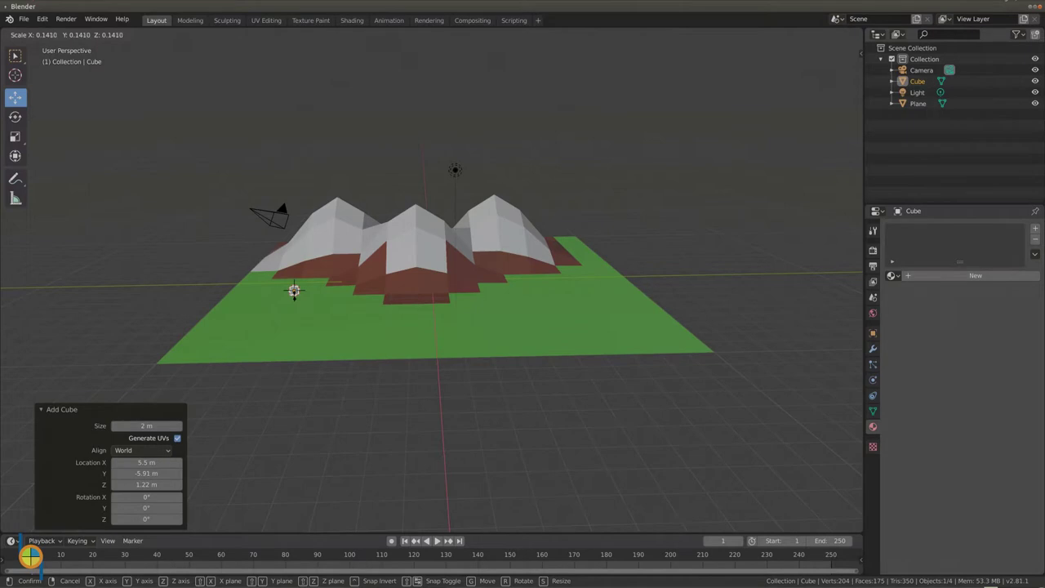
left_click(297, 292)
Step: Stretch the small cube along Z by about 11.2 and again by about 1.2 to form a thin tree trunk
left_click(16, 136)
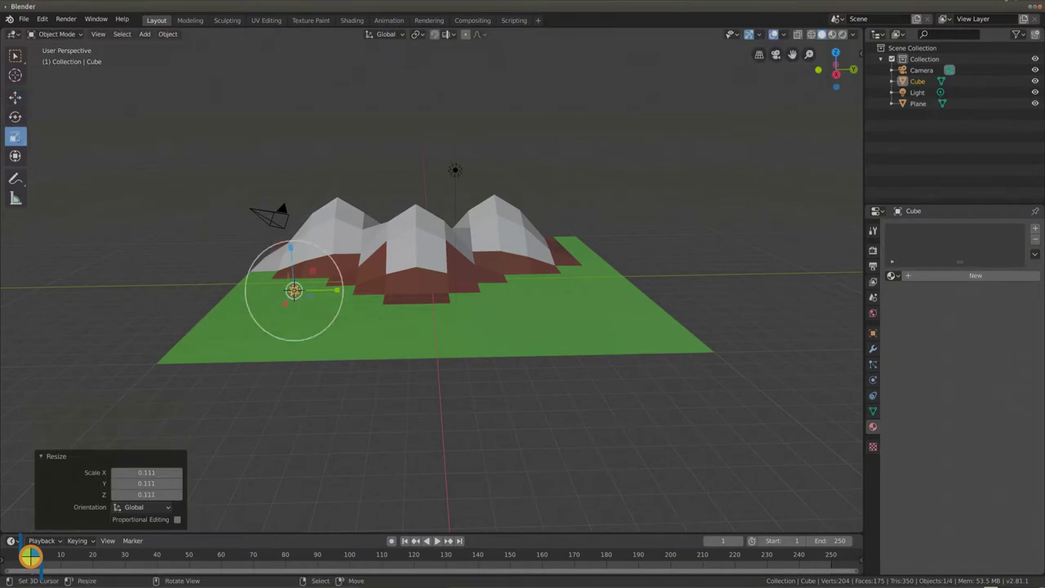
key("s")
key("z")
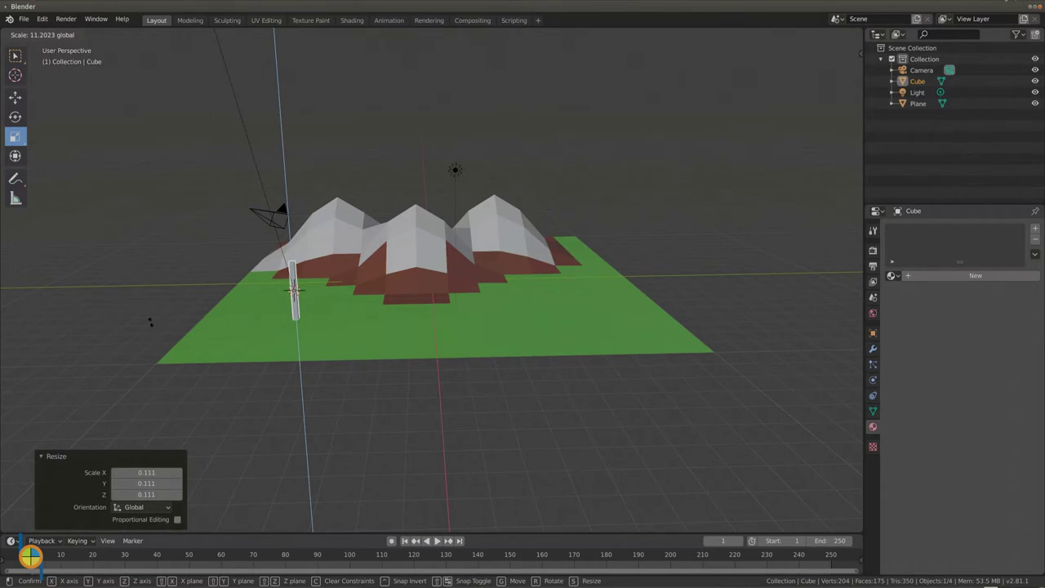
left_click(151, 322)
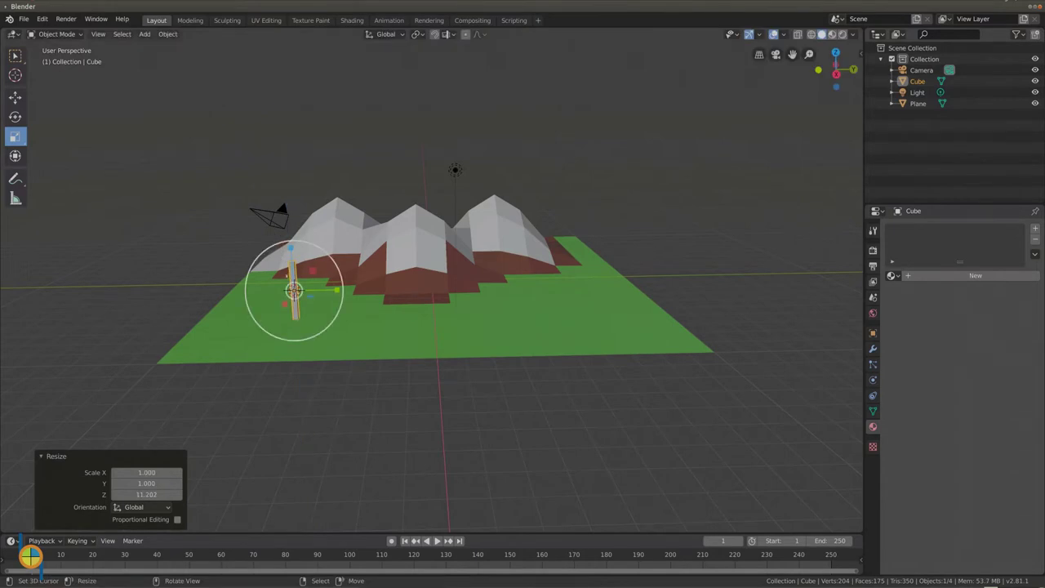
mouse_move(291, 248)
left_mouse_down()
mouse_move(290, 237)
mouse_move(291, 247)
left_mouse_up()
Step: Raise the trunk along Z and fine-tune its height so its base rests on the green ground
left_click(15, 96)
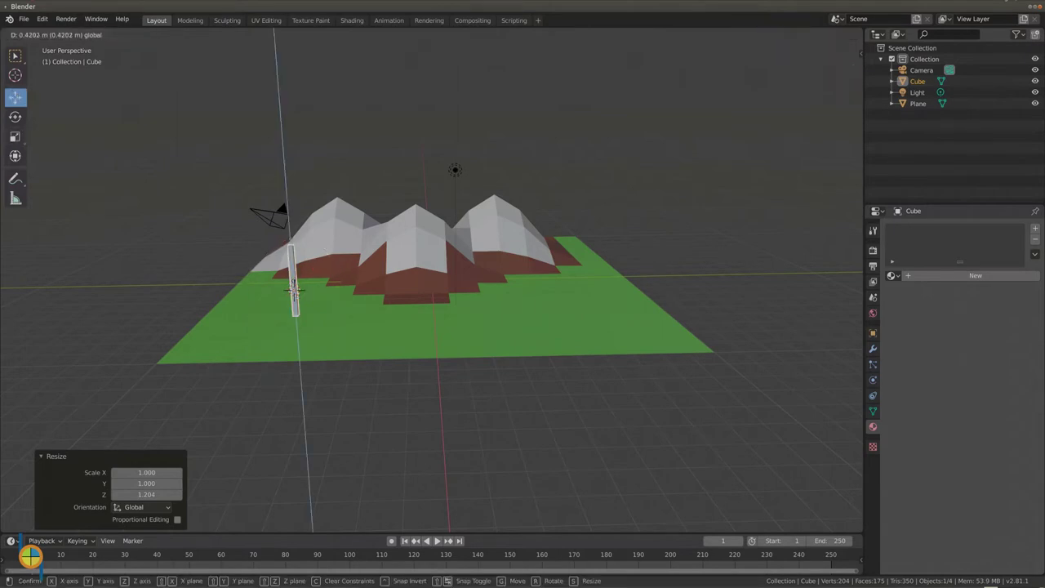
left_click_drag(293, 288, 293, 287)
middle_click_drag(294, 287, 390, 303)
left_click_drag(317, 215, 317, 218)
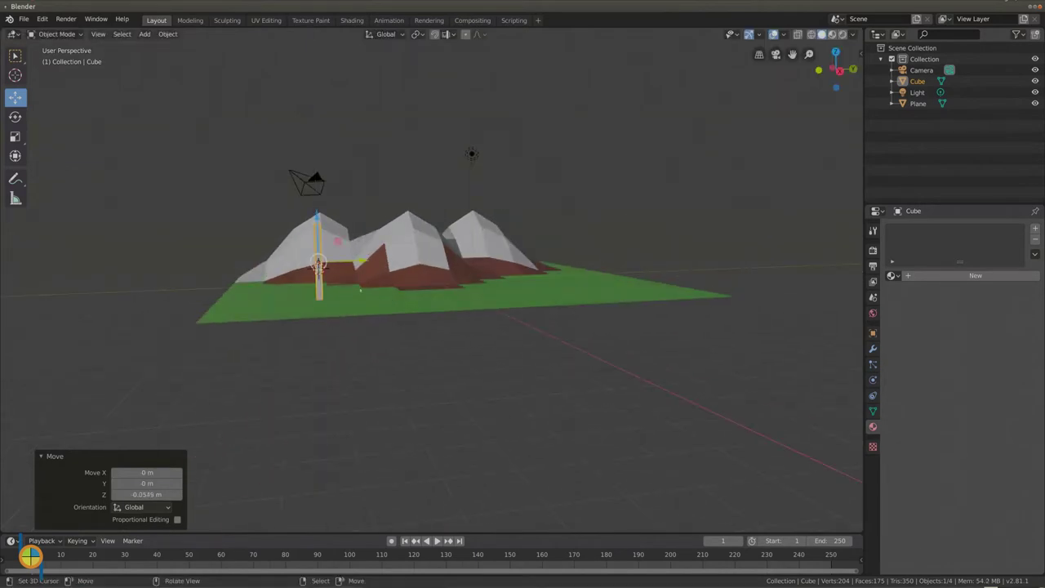
Step: Duplicate the trunk just beside it and scale the copy uniformly to about 0.54 for a branch
middle_click_drag(317, 263, 304, 271)
key("shift+d")
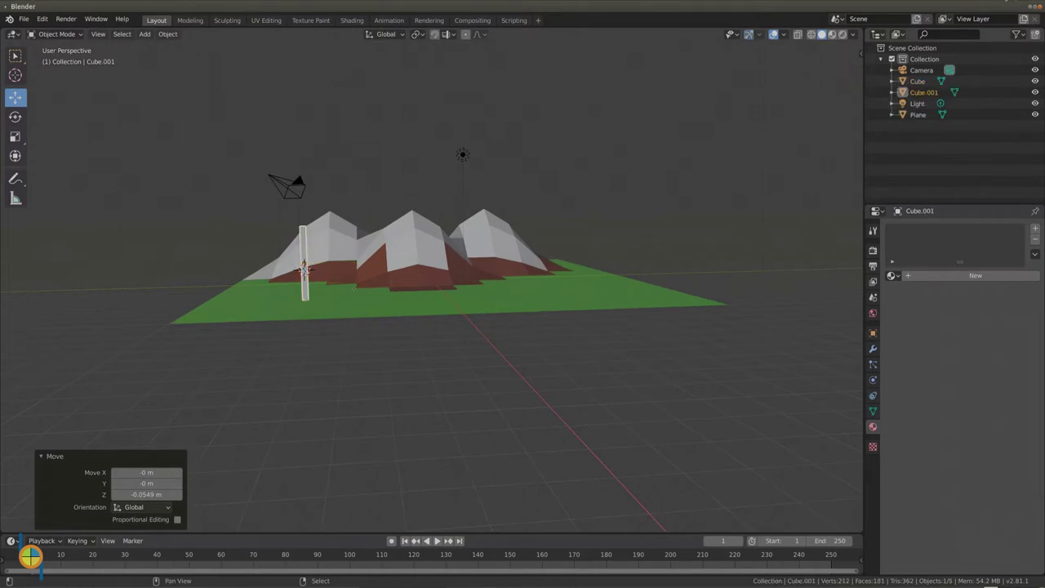
key("shift+d")
left_click(359, 281)
key("s")
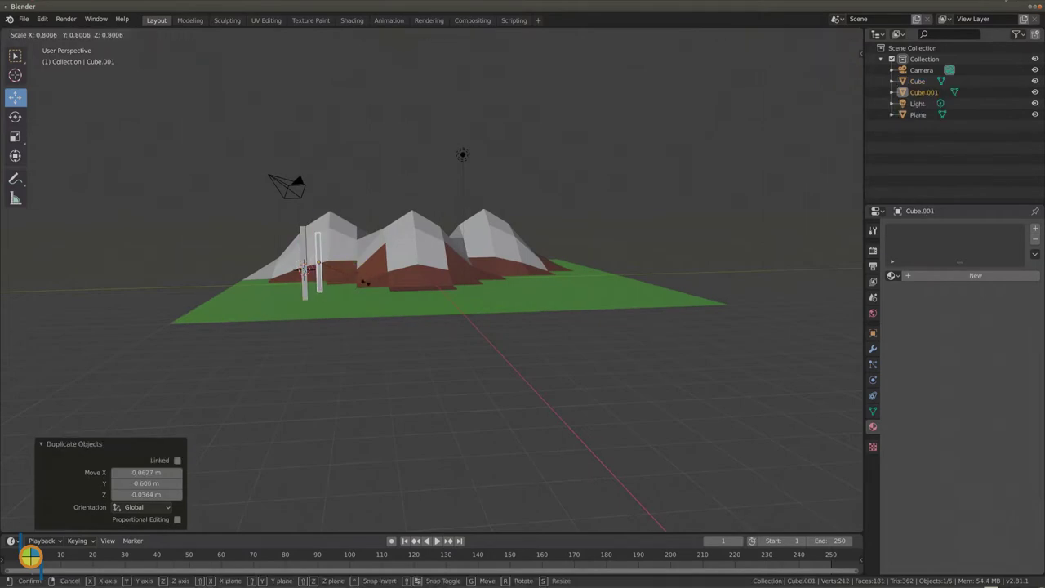
left_click(315, 287)
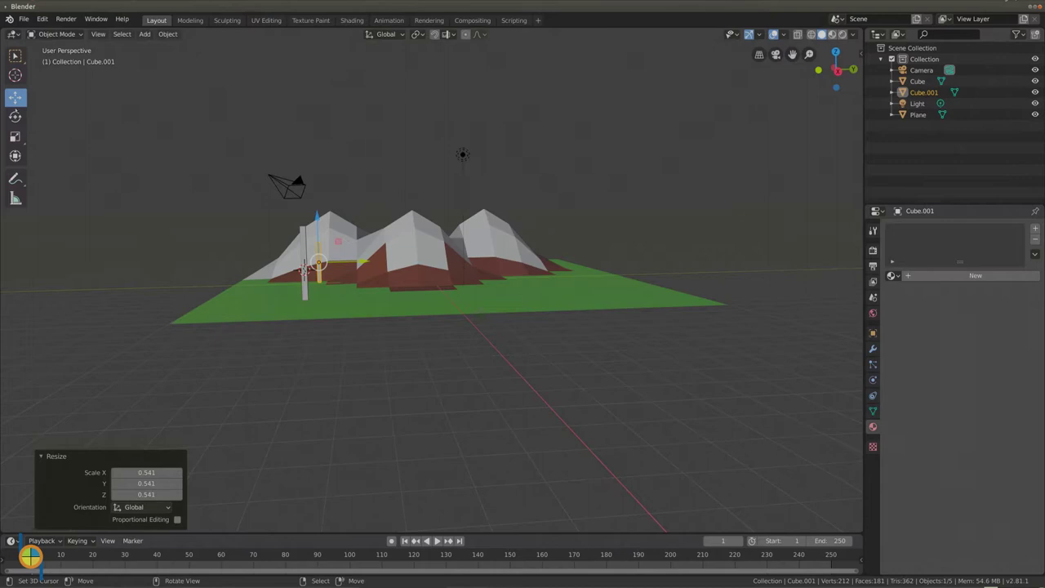
Step: Rotate the branch about 124° around X, then raise it about 0.83 m and shift it slightly along X to meet the trunk
left_click(16, 117)
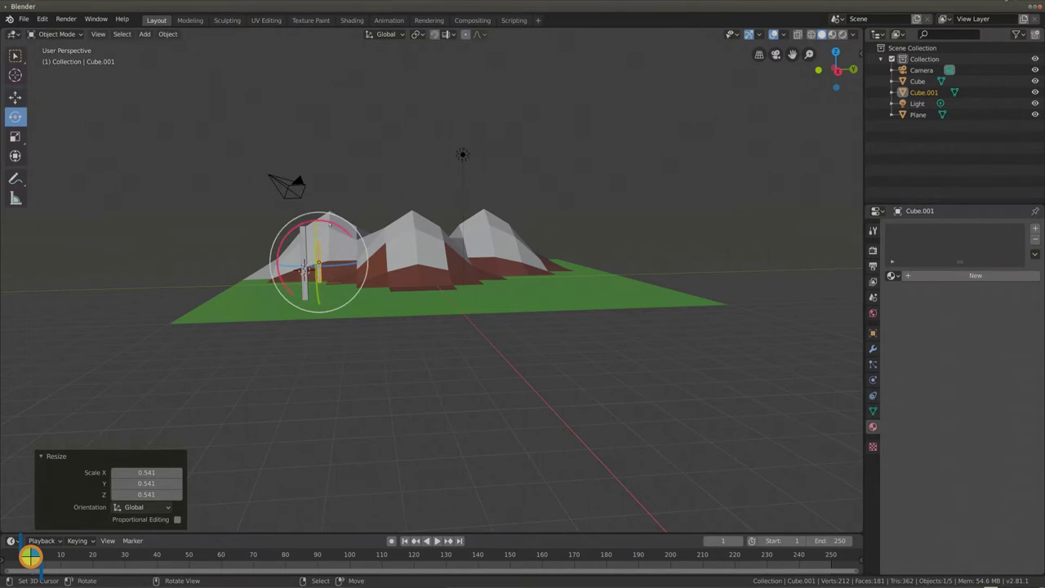
left_click_drag(304, 269, 275, 276)
key("shift+space")
key("g")
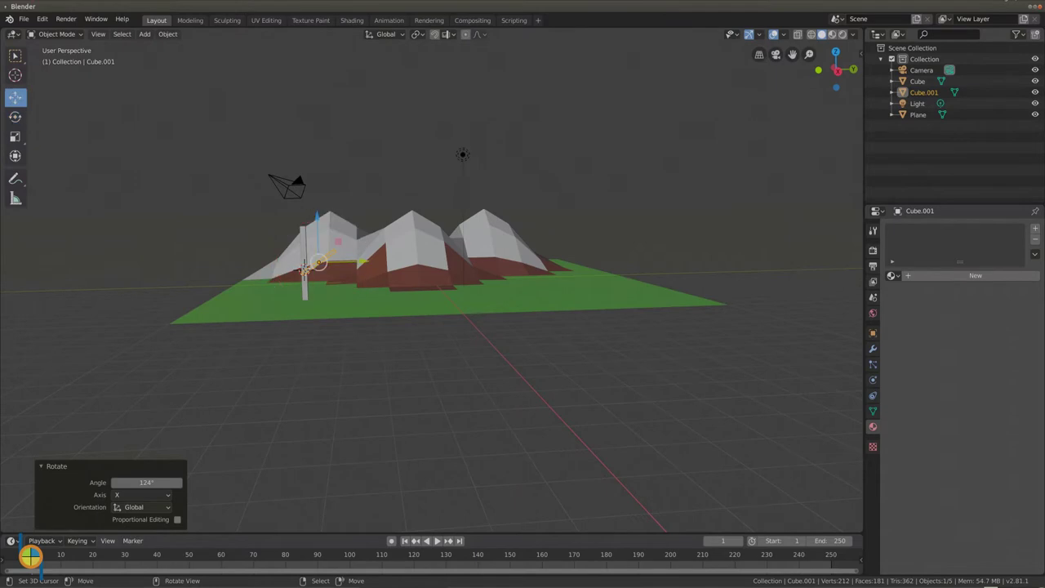
left_click_drag(316, 214, 316, 195)
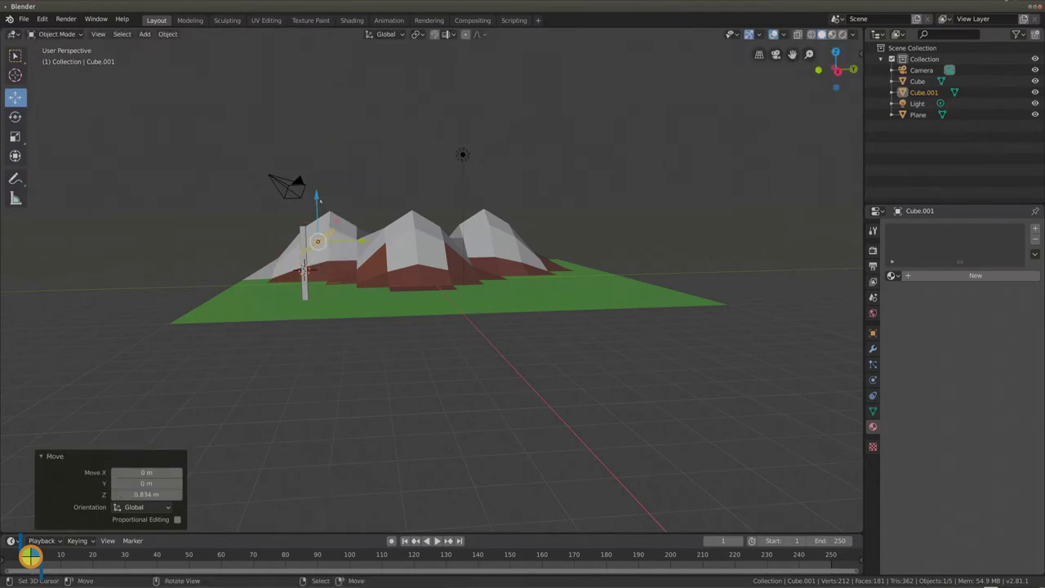
middle_click_drag(346, 258, 284, 249)
left_click_drag(243, 227, 244, 228)
middle_click_drag(308, 260, 318, 296)
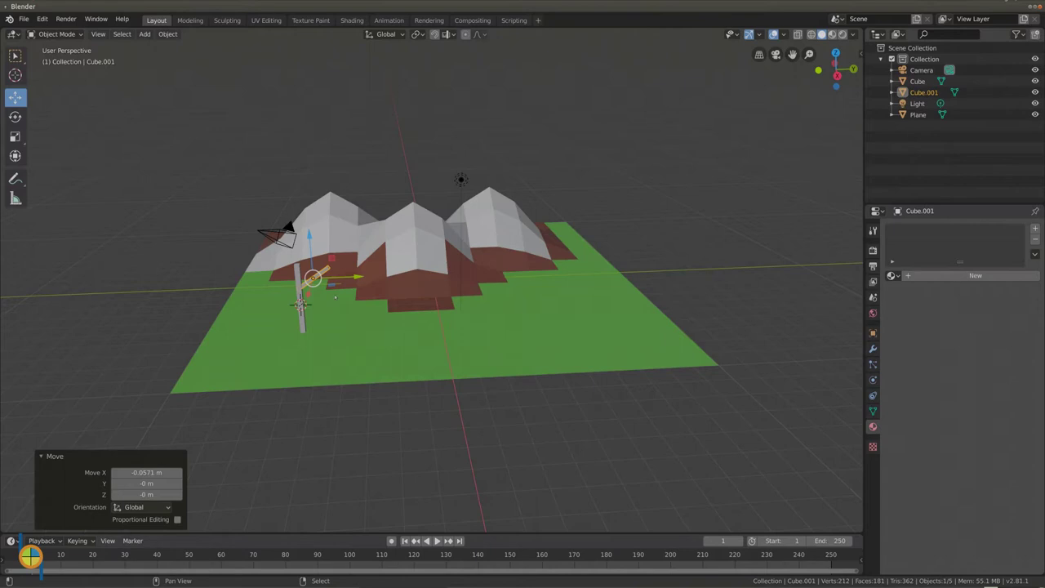
Step: Duplicate the branch about 0.77 m higher on the trunk and scale the copy uniformly to about 0.775
key("shift+d")
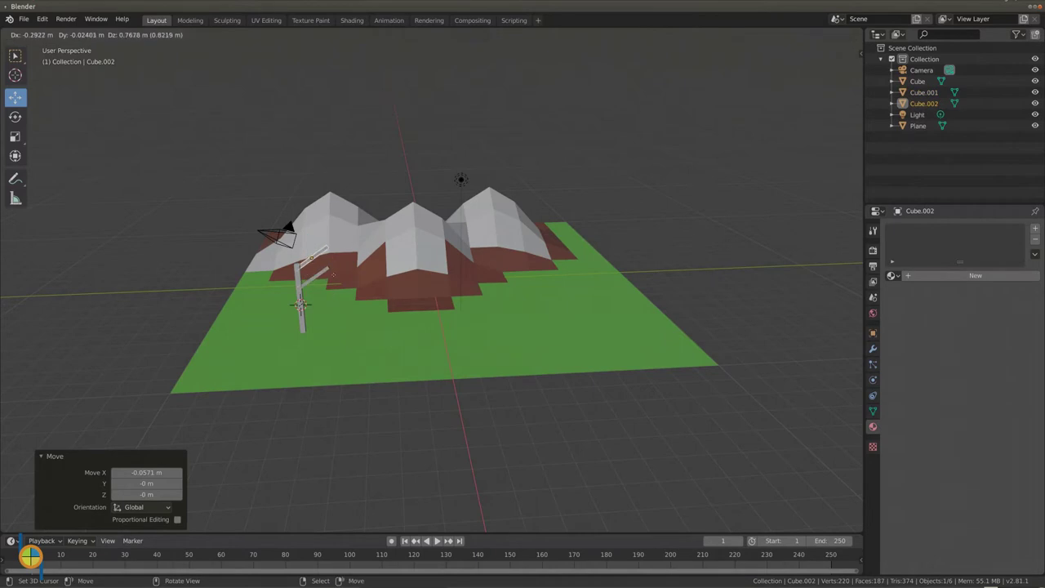
left_click(334, 275)
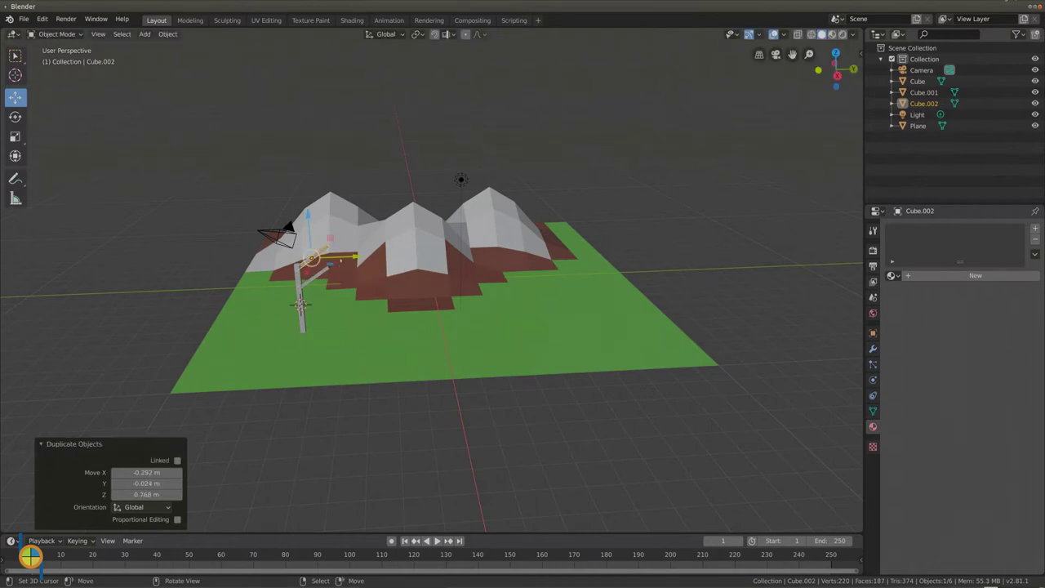
key("s")
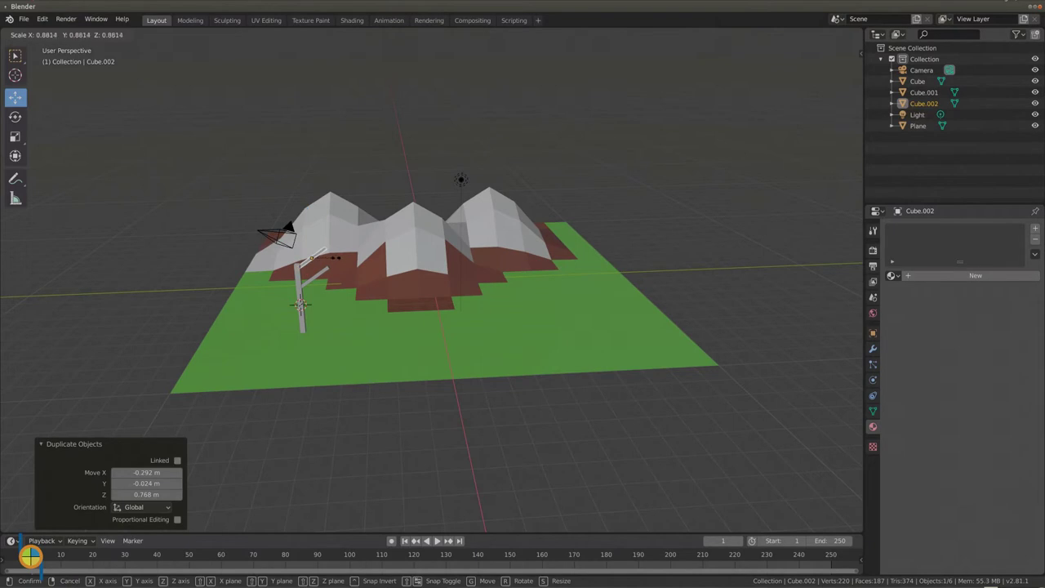
left_click(330, 257)
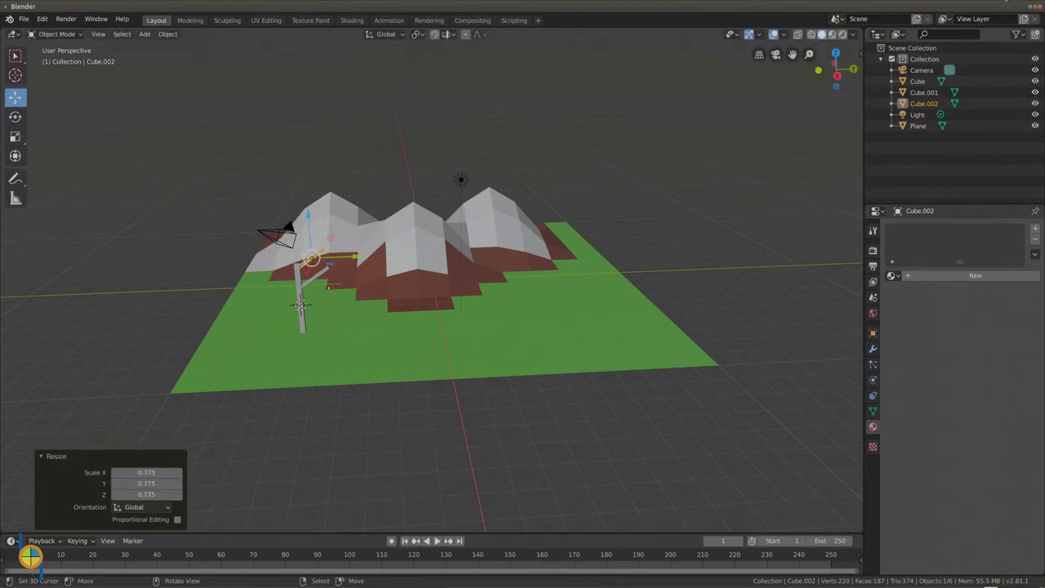
Step: Move the upper branch about 0.33 m along X to line it up with the trunk
middle_click_drag(300, 303, 265, 303)
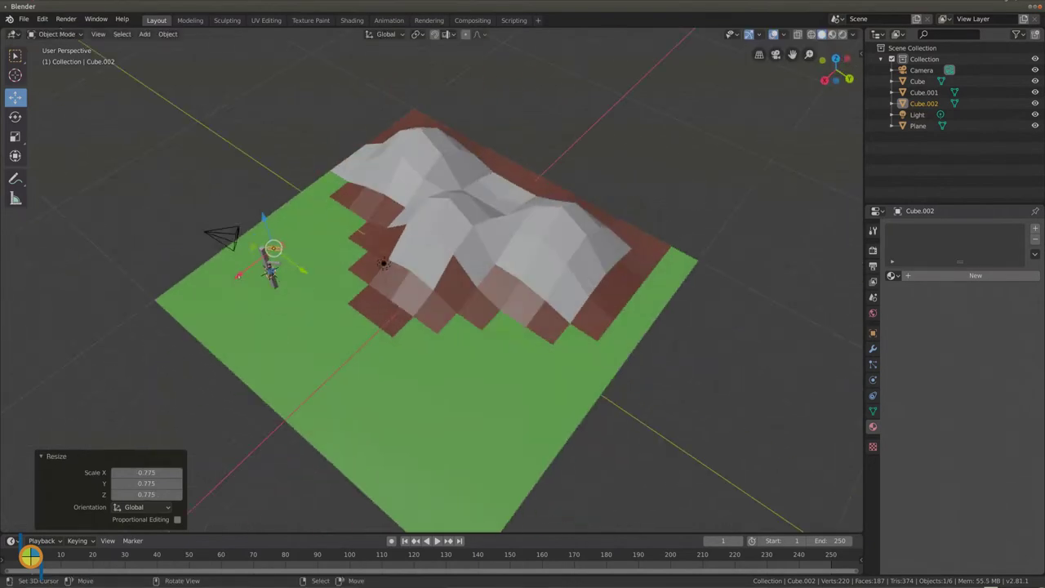
key("g")
left_click_drag(239, 277, 238, 278)
middle_click_drag(253, 301, 347, 268)
middle_click_drag(313, 302, 327, 300)
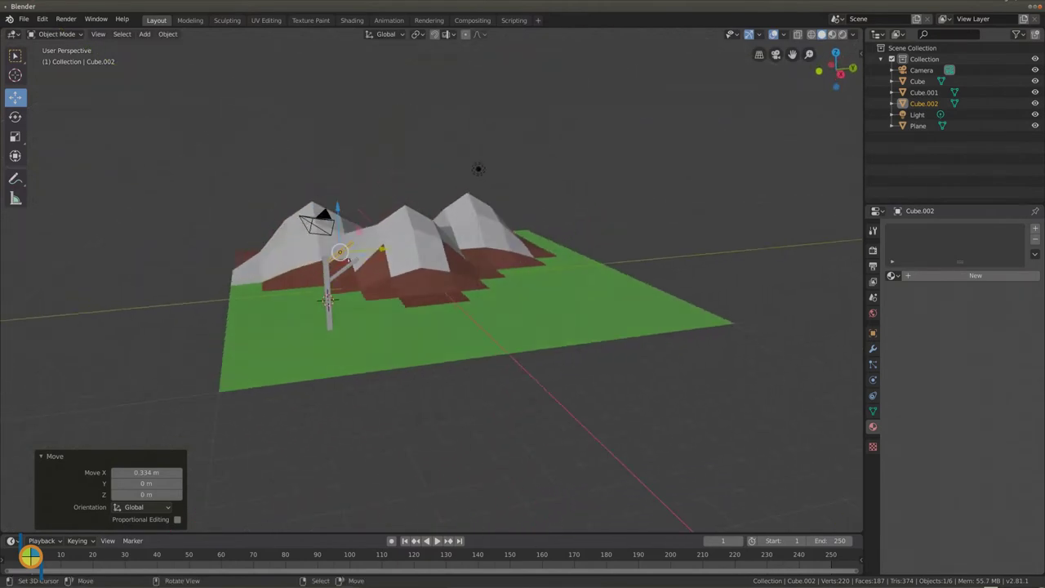
Step: Duplicate the upper branch to the opposite side of the trunk and rotate the copy about -84° around X
key("shift+d")
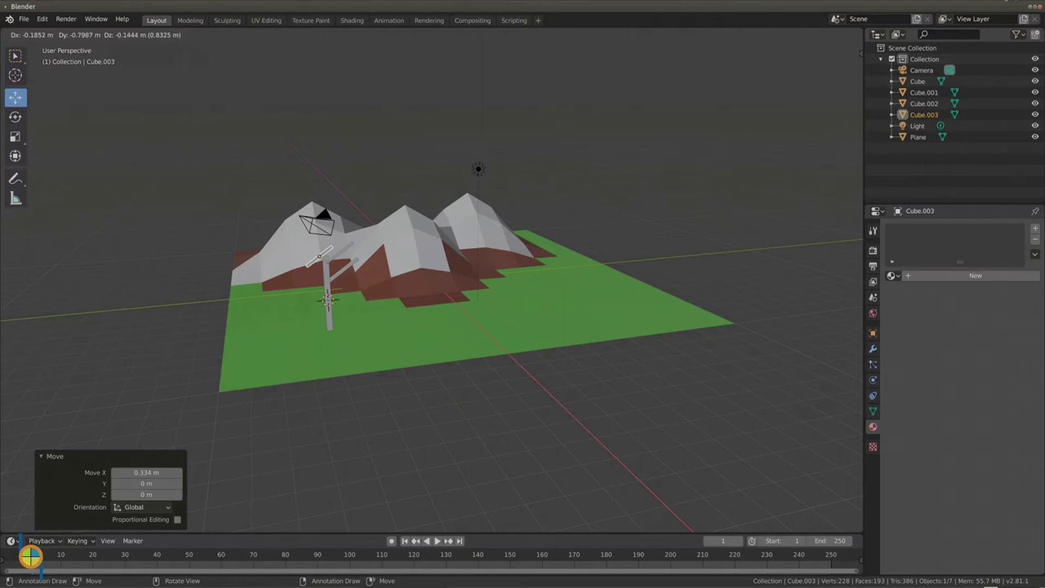
left_click(270, 252)
left_click(16, 117)
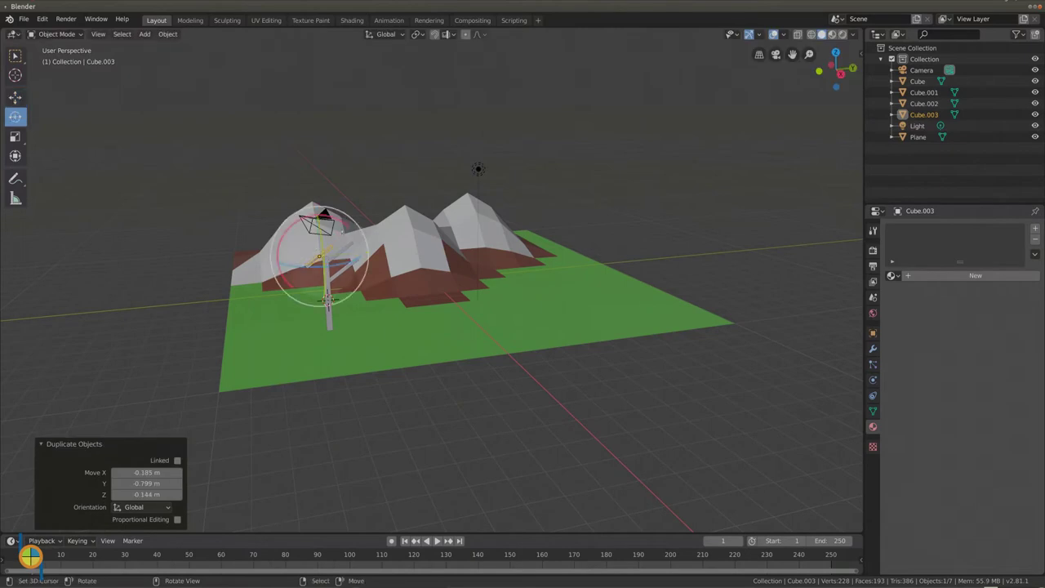
left_click_drag(288, 222, 357, 223)
Step: Shift the mirrored upper branch along Y and X until it joins the trunk
key("shift+space")
key("g")
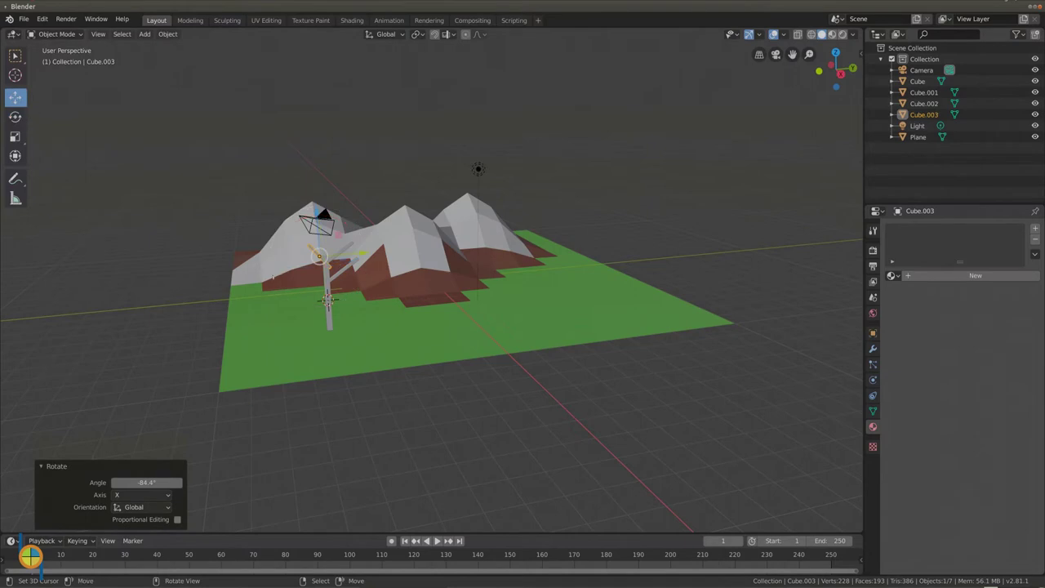
left_click_drag(360, 253, 354, 253)
middle_click_drag(322, 318, 400, 343)
left_click_drag(572, 325, 586, 324)
Step: Duplicate the lower branch to the opposite side of the trunk and rotate the copy -89° around X
middle_click_drag(572, 366, 471, 339)
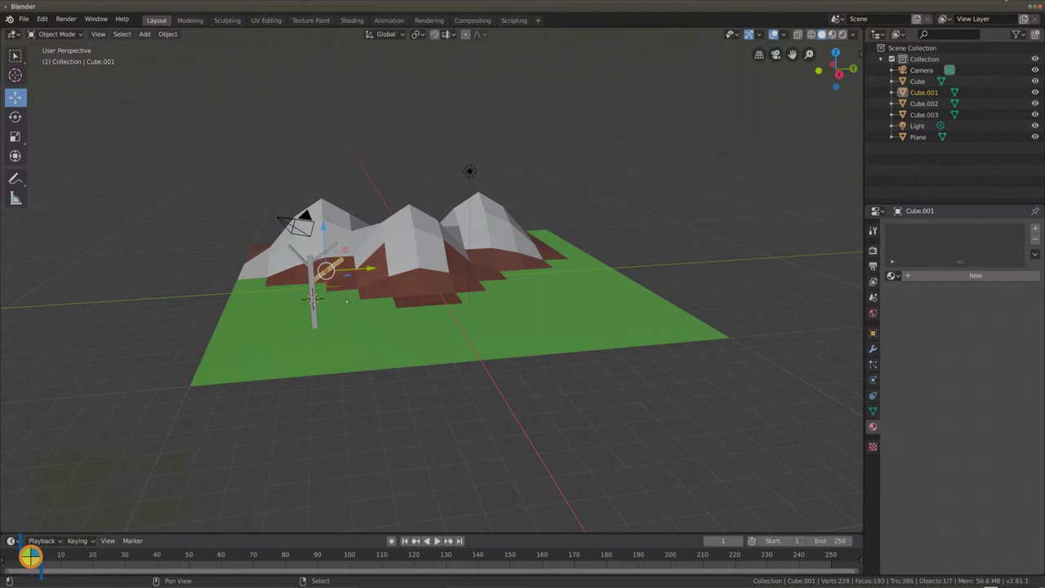
key("shift+d")
left_click(323, 303)
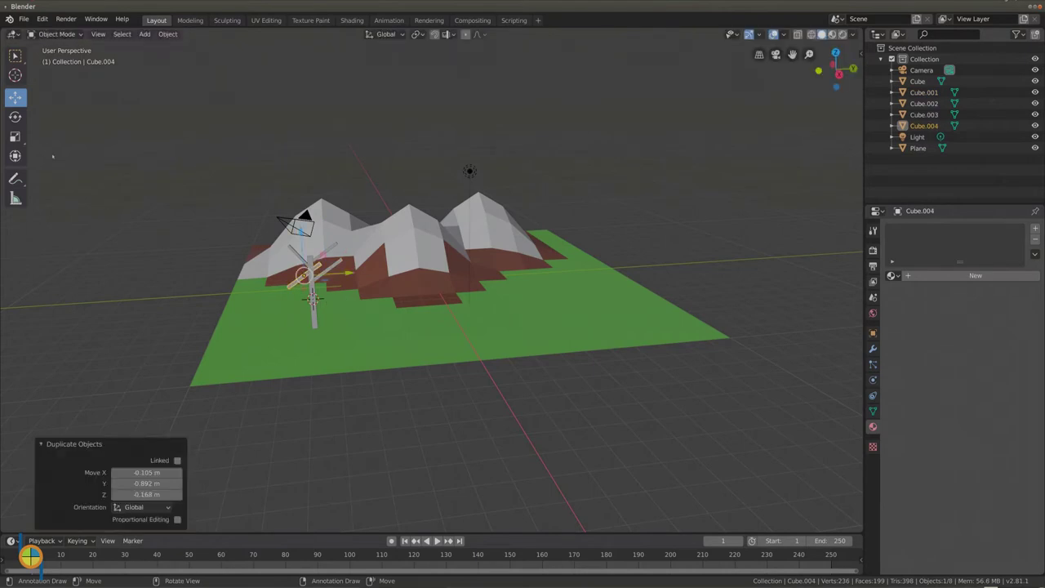
left_click(15, 116)
left_click_drag(277, 246, 330, 250)
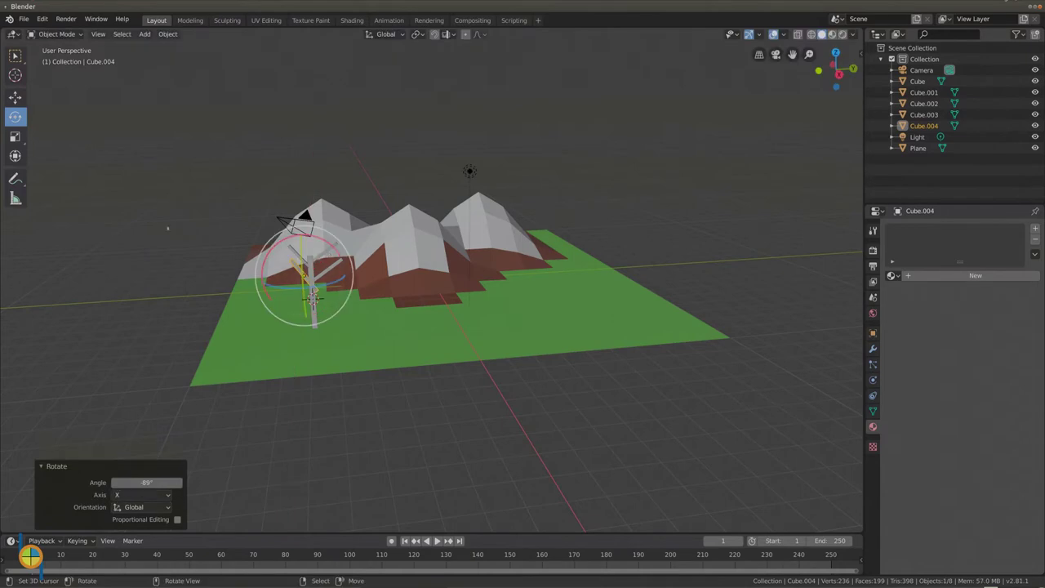
Step: Move the new lower branch about -0.21 m along Y and nudge it along Z and X so it joins the trunk
left_click(15, 96)
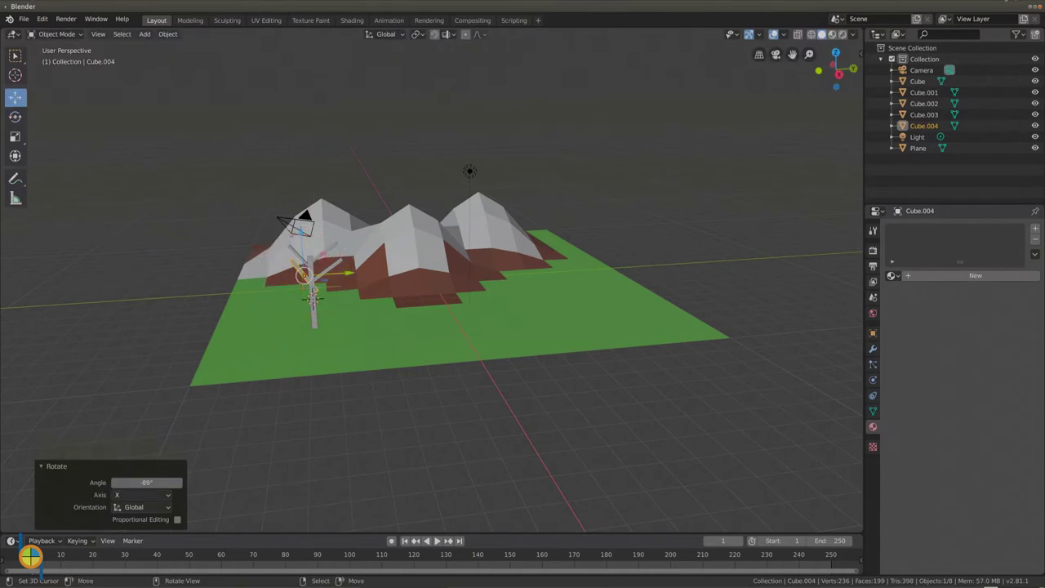
left_click_drag(348, 273, 343, 275)
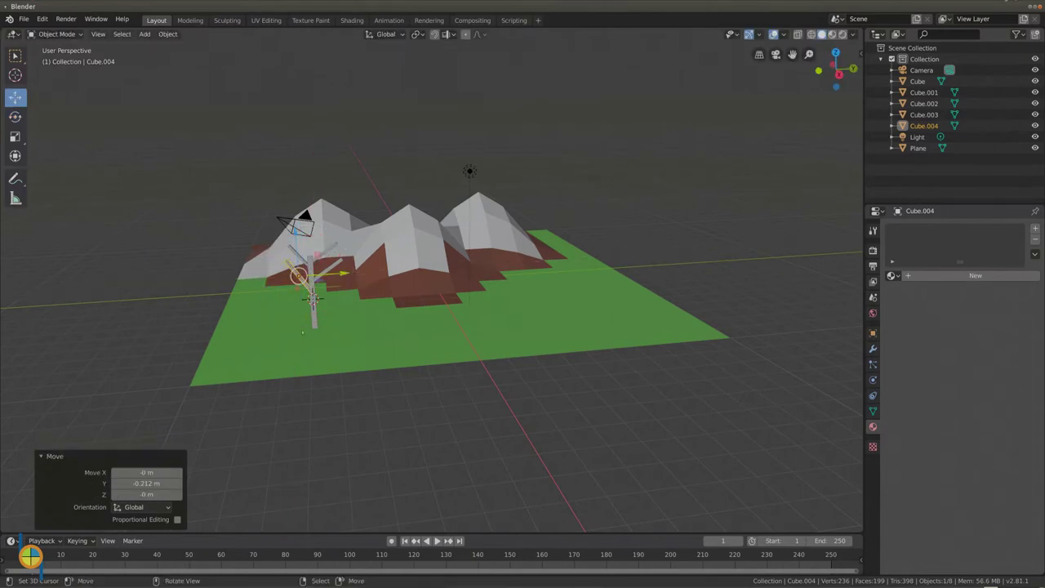
middle_click_drag(305, 328, 370, 345)
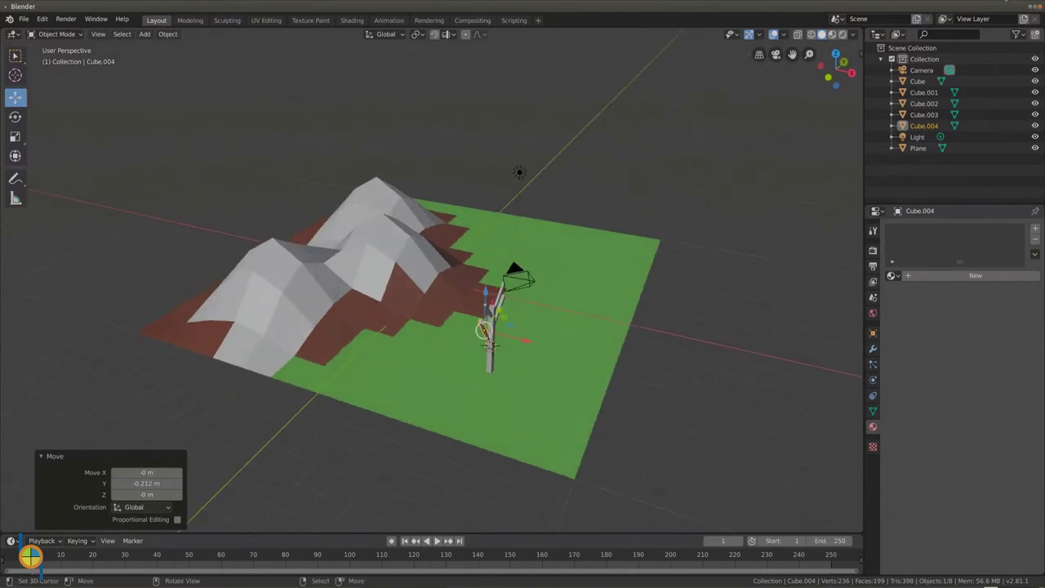
left_click_drag(485, 303, 485, 305)
left_click_drag(526, 343, 529, 344)
Step: Duplicate the mirrored upper branch about 0.37 m along X and rotate the copy about 89° around Z
middle_click_drag(514, 367, 541, 347)
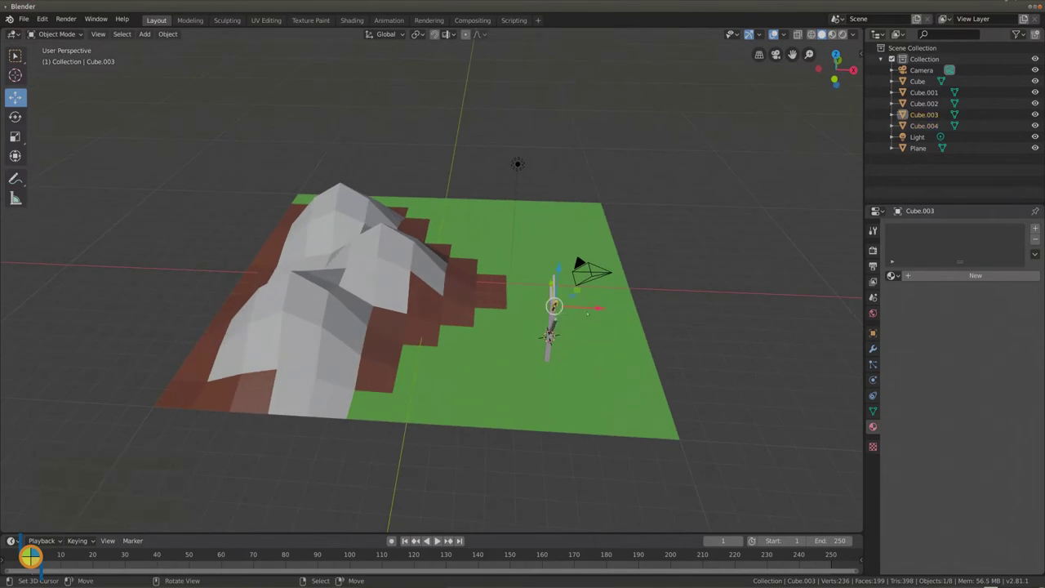
key("shift+d")
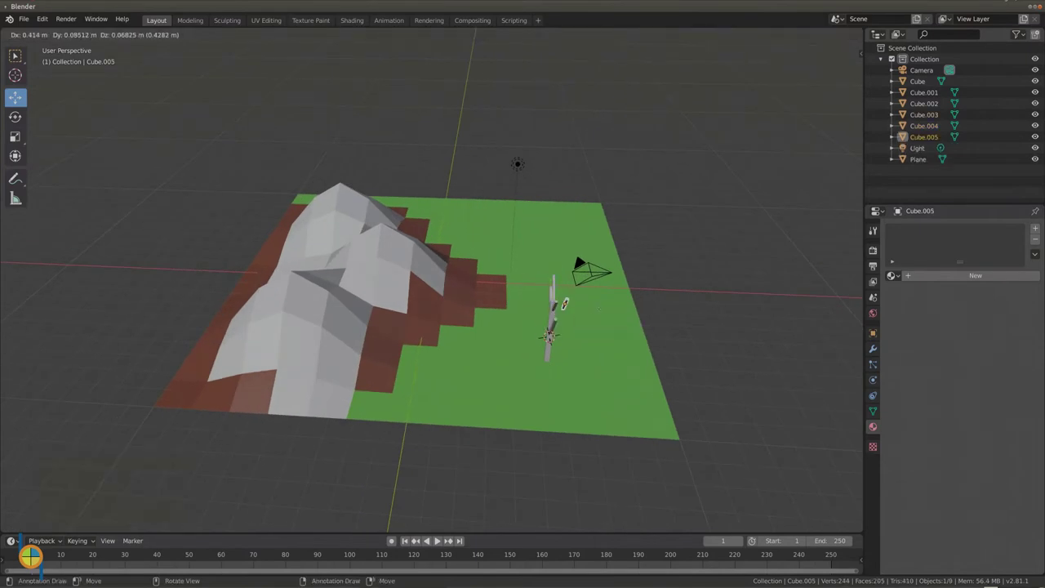
left_click(563, 304)
left_click(15, 116)
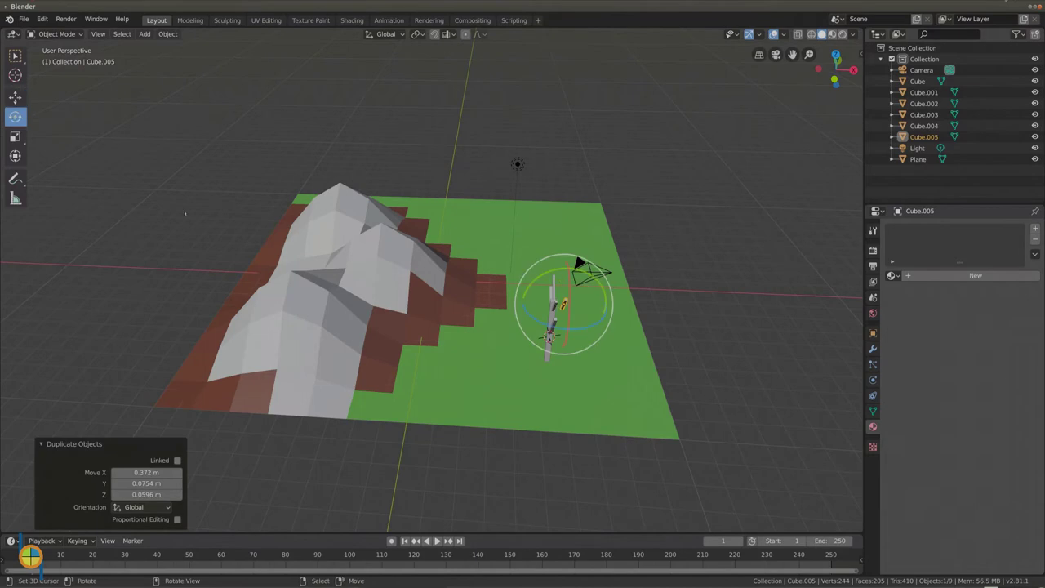
left_click_drag(529, 315, 572, 326)
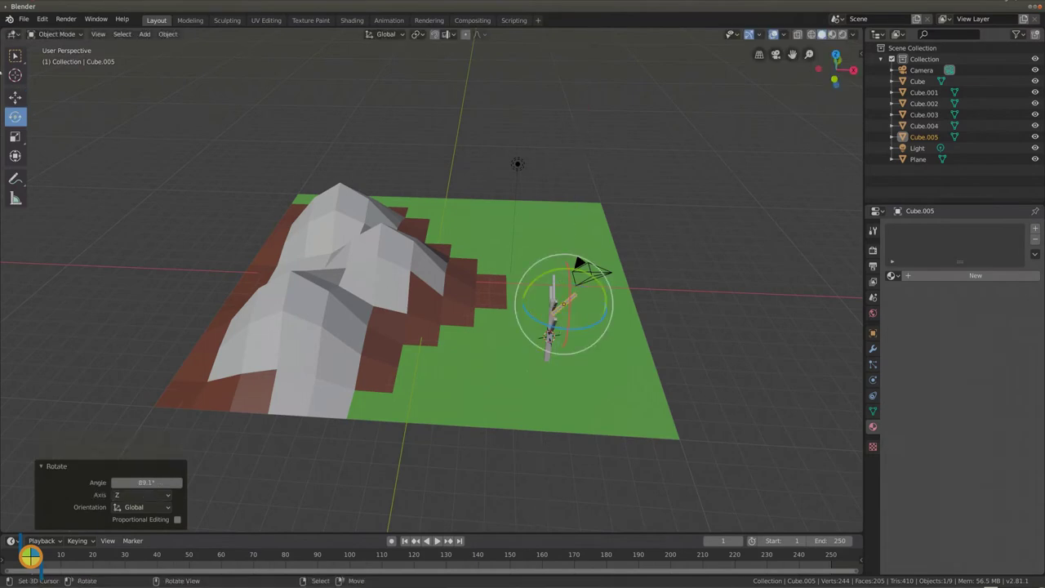
Step: Move the newly rotated upper branch about 0.33 m along Y and -0.15 m along Z so it joins the trunk
left_click(15, 96)
middle_click_drag(476, 323, 428, 342)
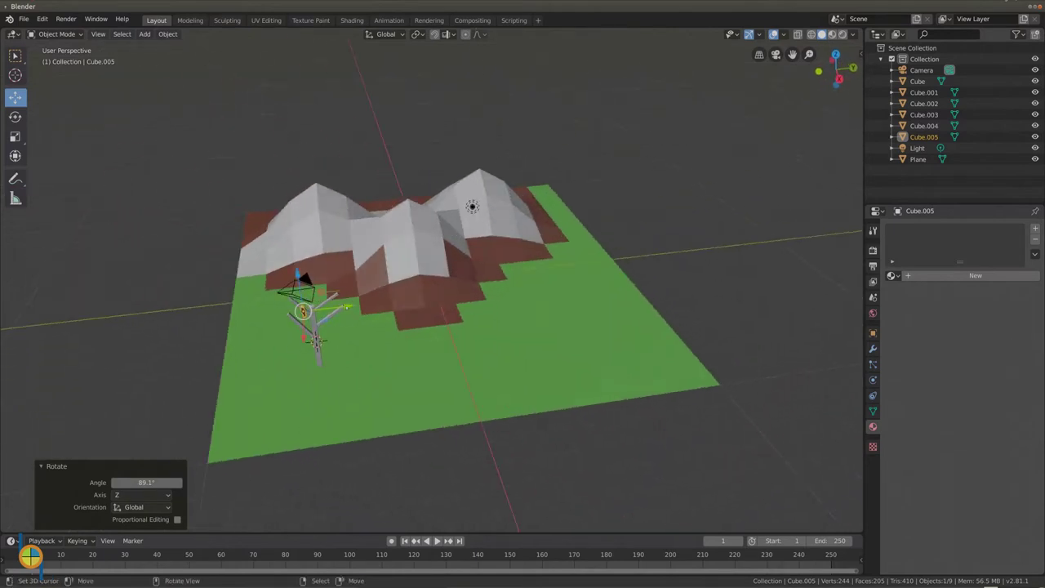
left_click_drag(347, 306, 355, 306)
middle_click_drag(358, 317, 570, 246)
key("g")
key("z")
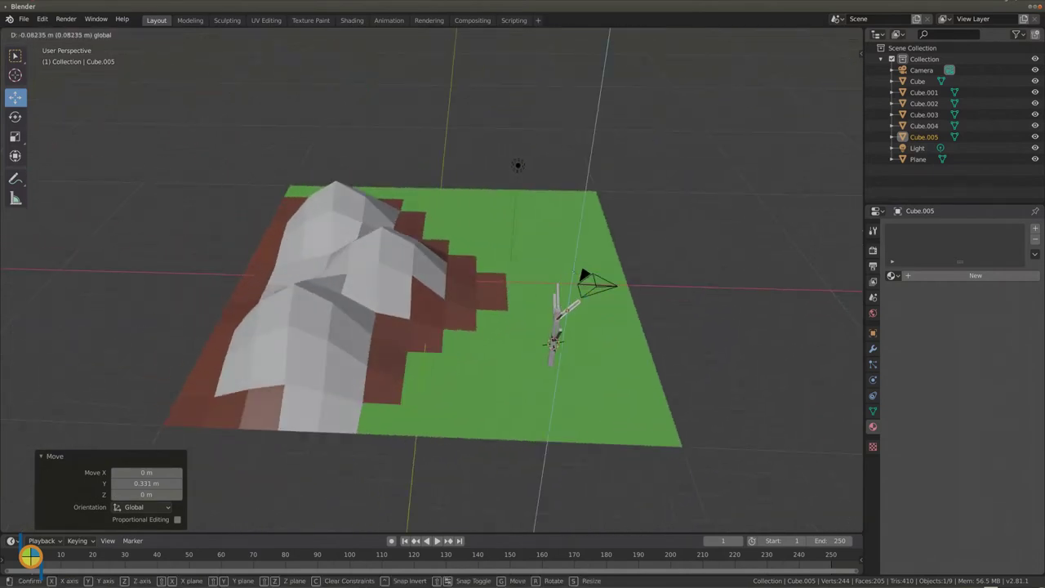
left_click(610, 341)
Step: Mirror the upper branch as a duplicate across the trunk, rotated 108° around Y and shifted a further -0.284 m along X
key("shift+d")
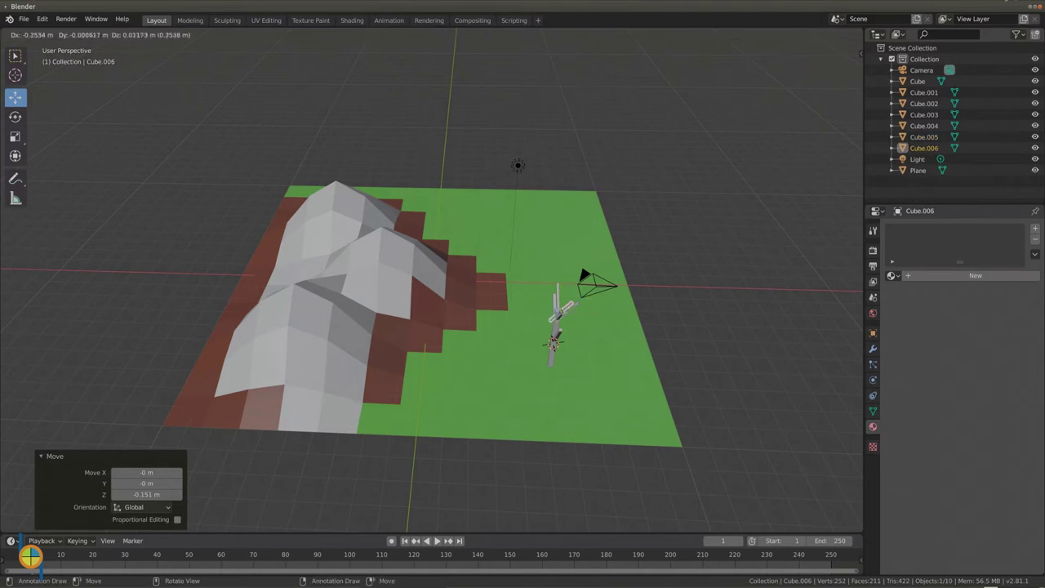
left_click(596, 337)
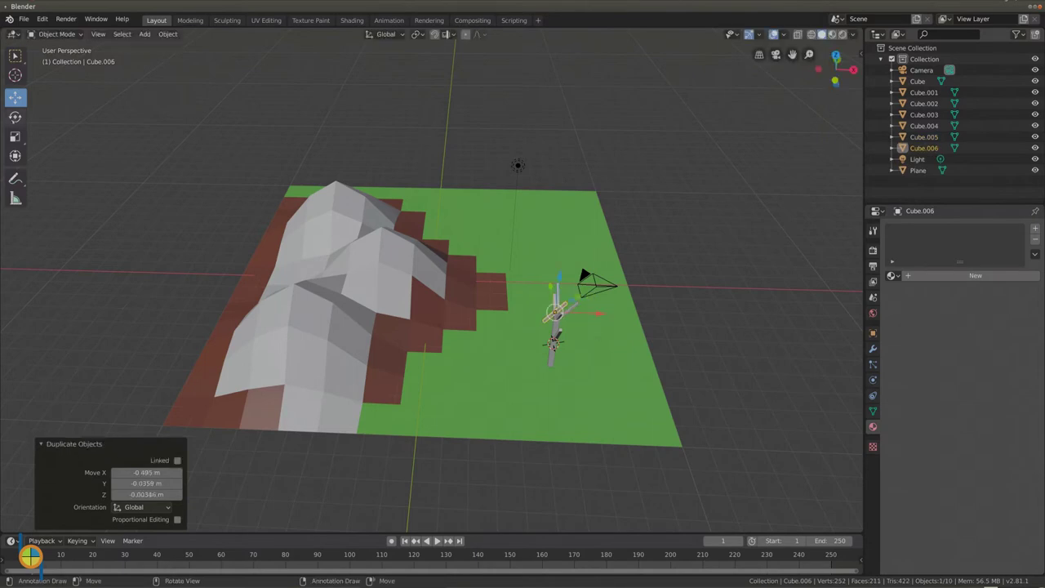
left_click(15, 117)
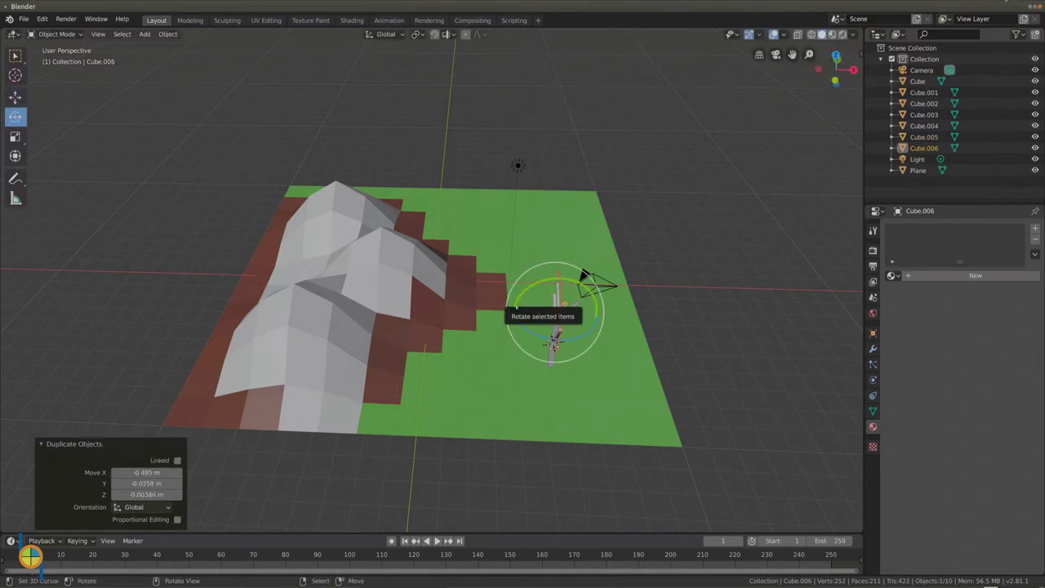
left_click_drag(507, 303, 572, 278)
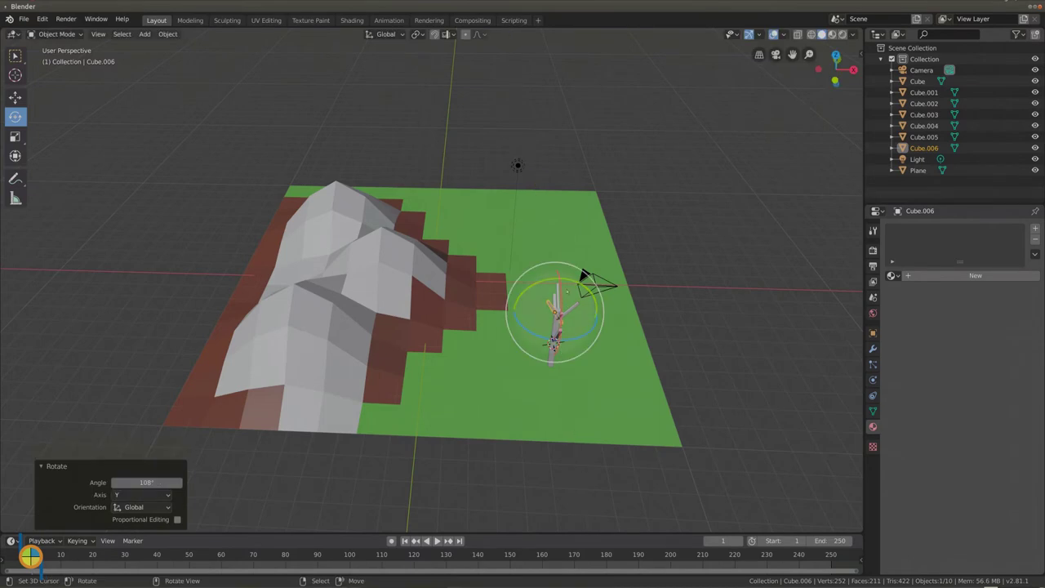
left_click(15, 97)
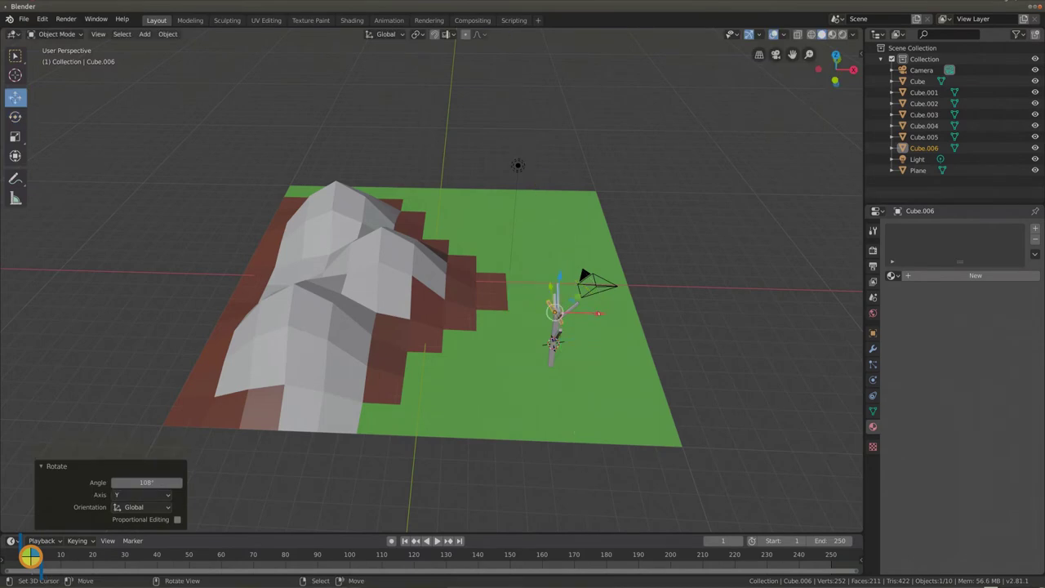
left_click_drag(599, 313, 591, 314)
Step: Add an ico sphere scaled to about 0.413 and move it 1.37 m along Y and 1.62 m along Z to a branch tip
middle_click_drag(501, 369, 396, 325)
key("shift+a")
mouse_move(396, 325)
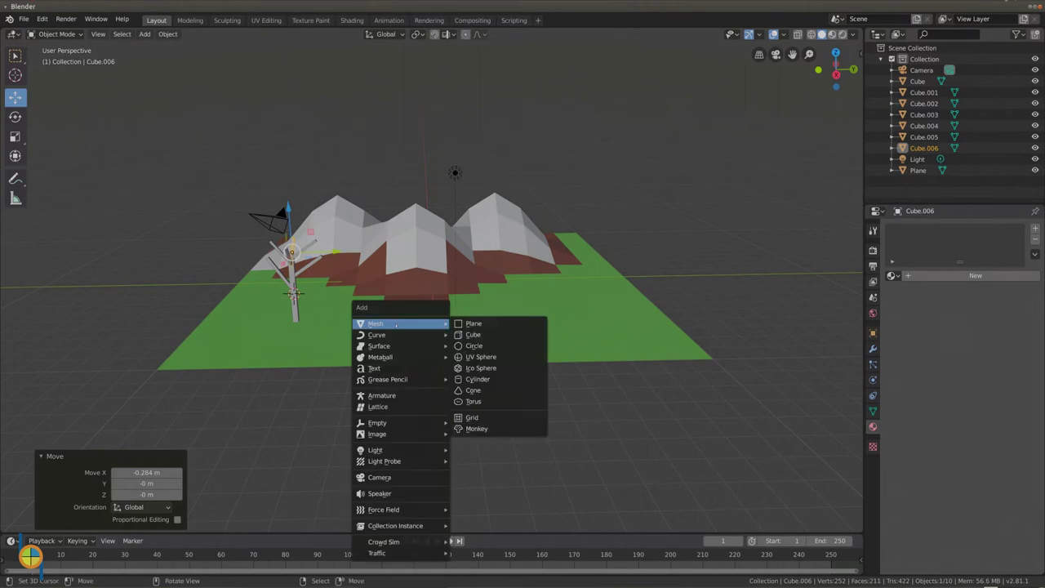
left_click(480, 367)
key("s")
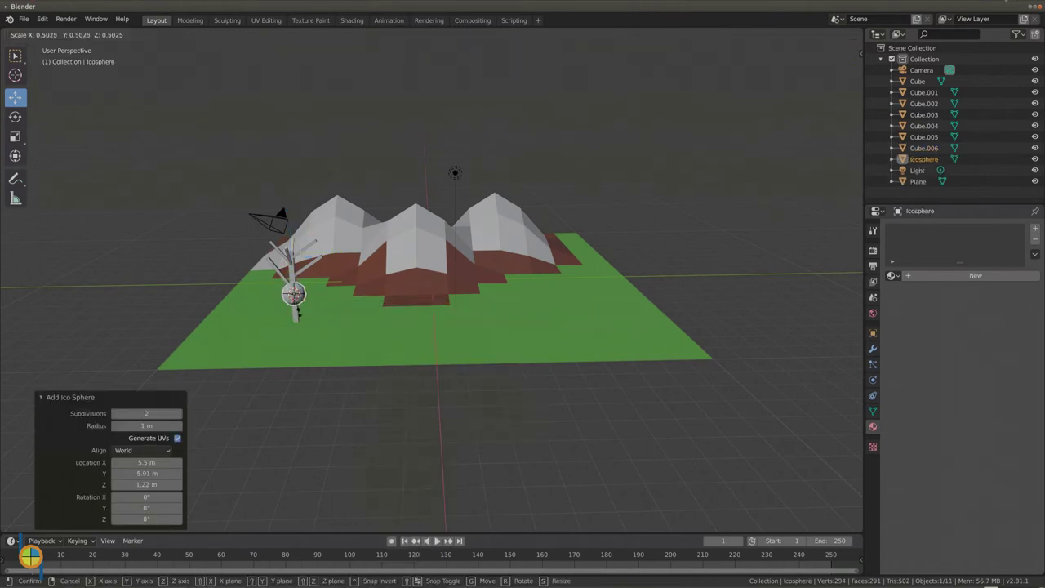
left_click(293, 314)
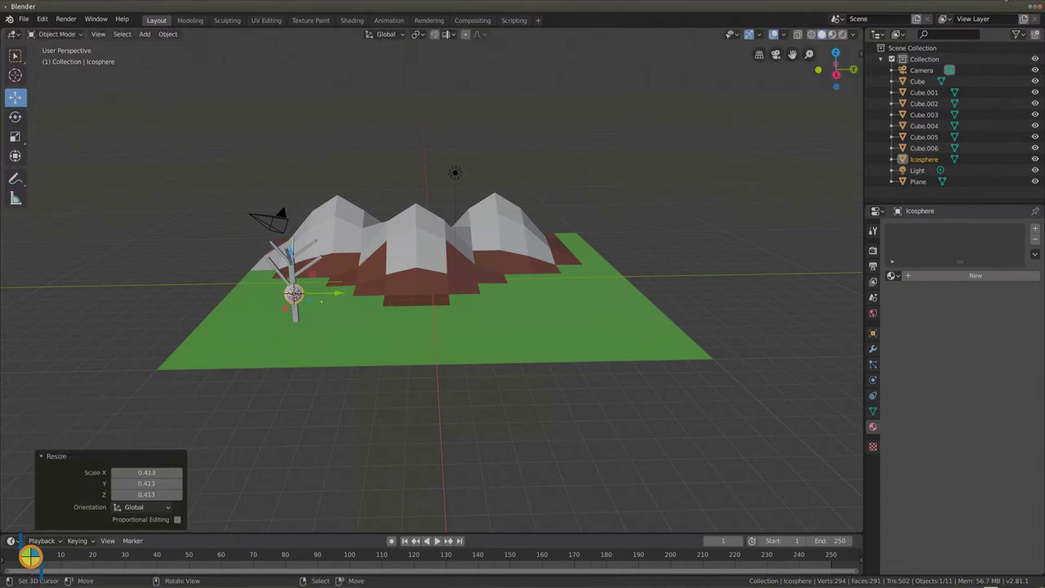
left_click_drag(339, 293, 372, 292)
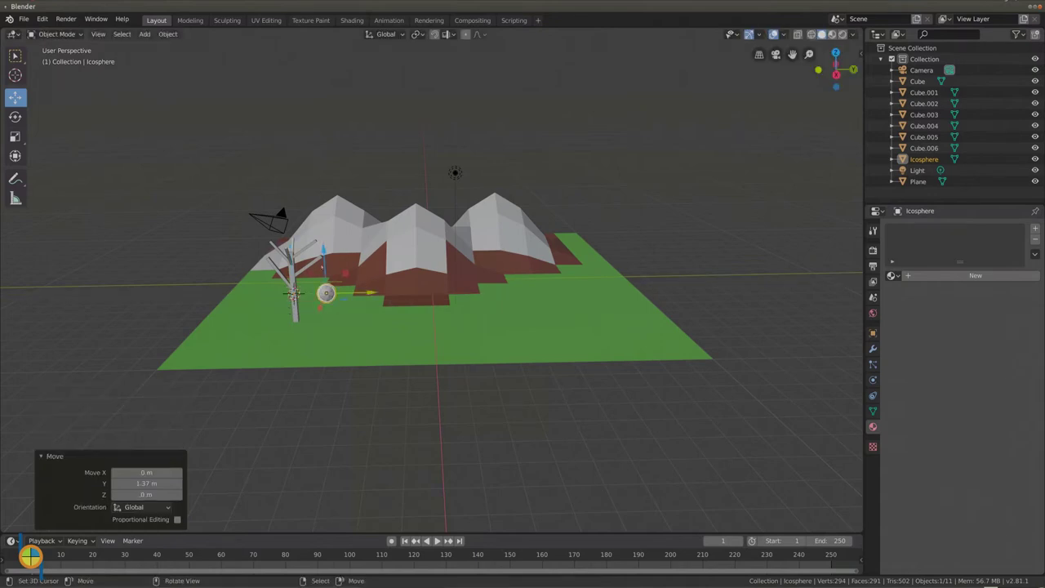
left_click_drag(323, 250, 324, 211)
Step: Duplicate the foliage sphere and move the copy about 0.436 m along Z and 0.186 m along X above the first one
middle_click_drag(297, 273, 328, 335)
left_click_drag(839, 77, 841, 80)
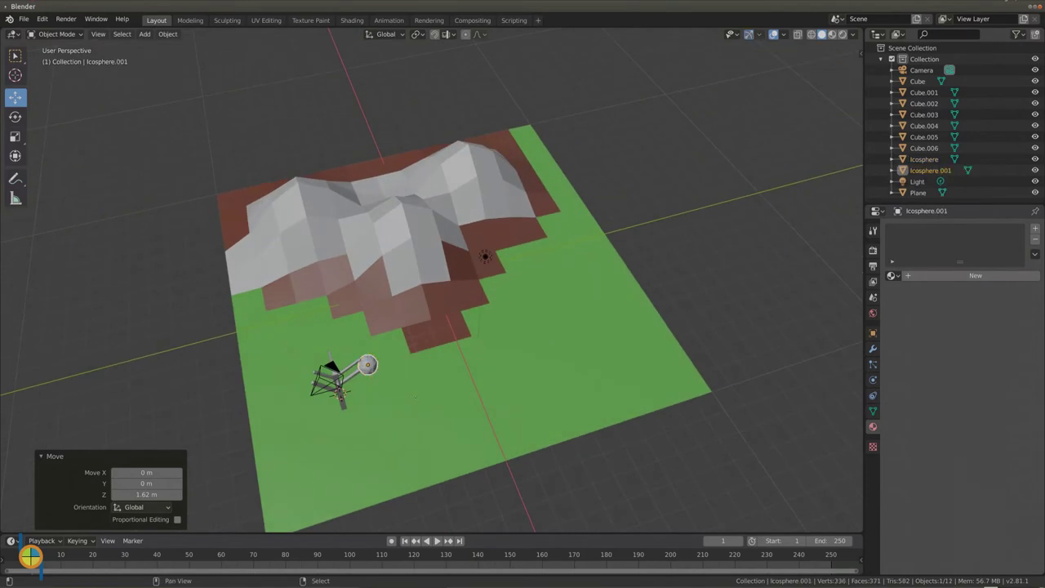
key("shift+d")
left_click(374, 414)
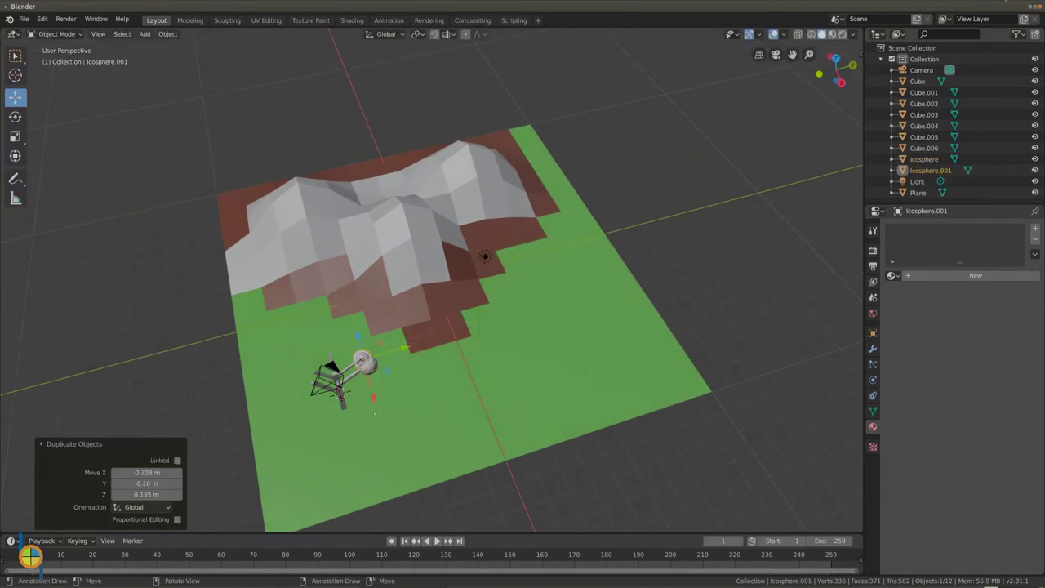
left_click_drag(358, 335, 356, 329)
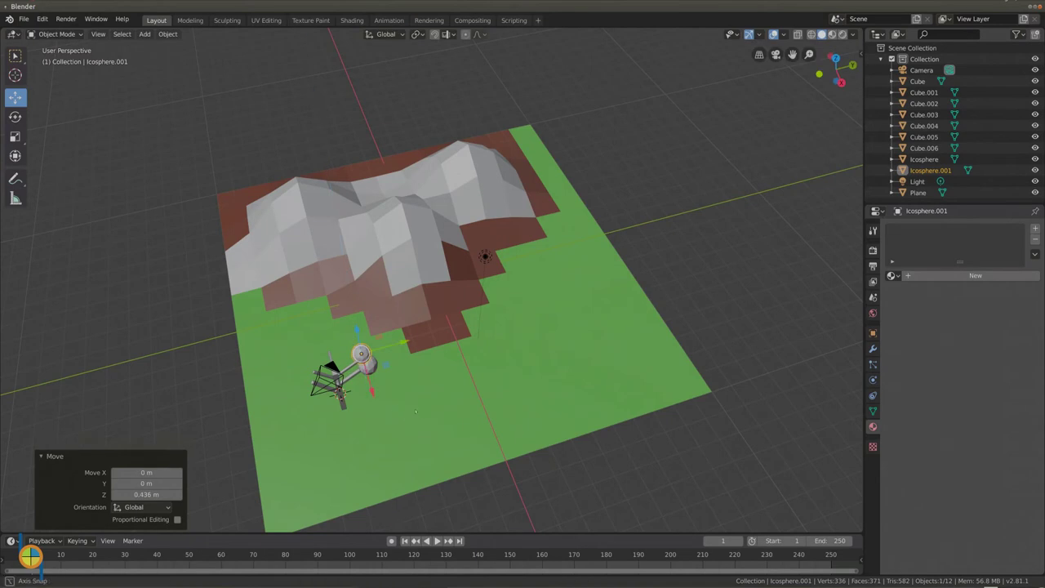
middle_click_drag(357, 329, 331, 304)
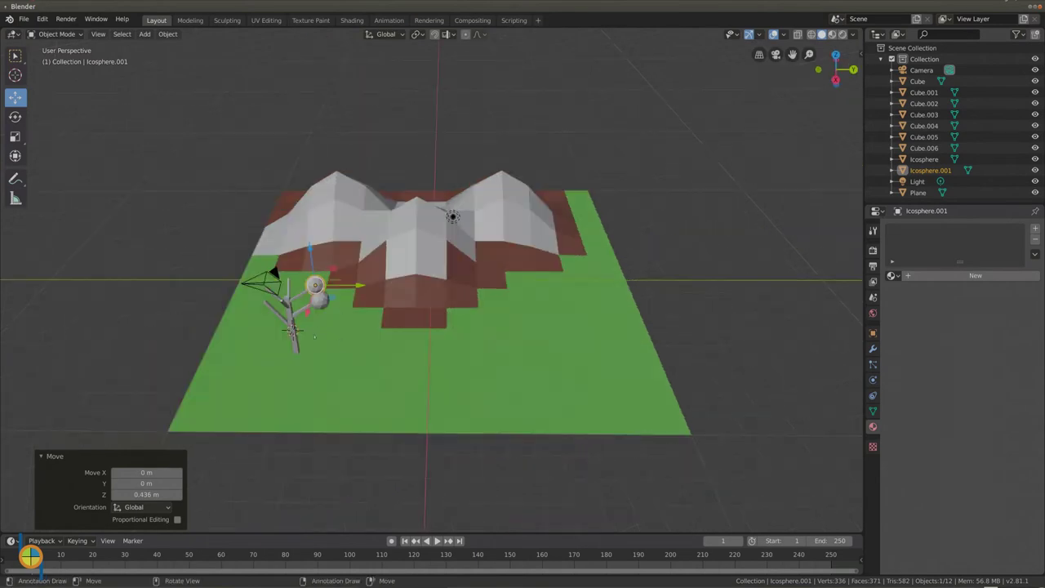
left_click_drag(307, 314, 307, 317)
Step: Duplicate the upper foliage sphere toward the top of the trunk and move the copy -0.193 m along X to a branch tip
middle_click_drag(282, 352, 364, 341)
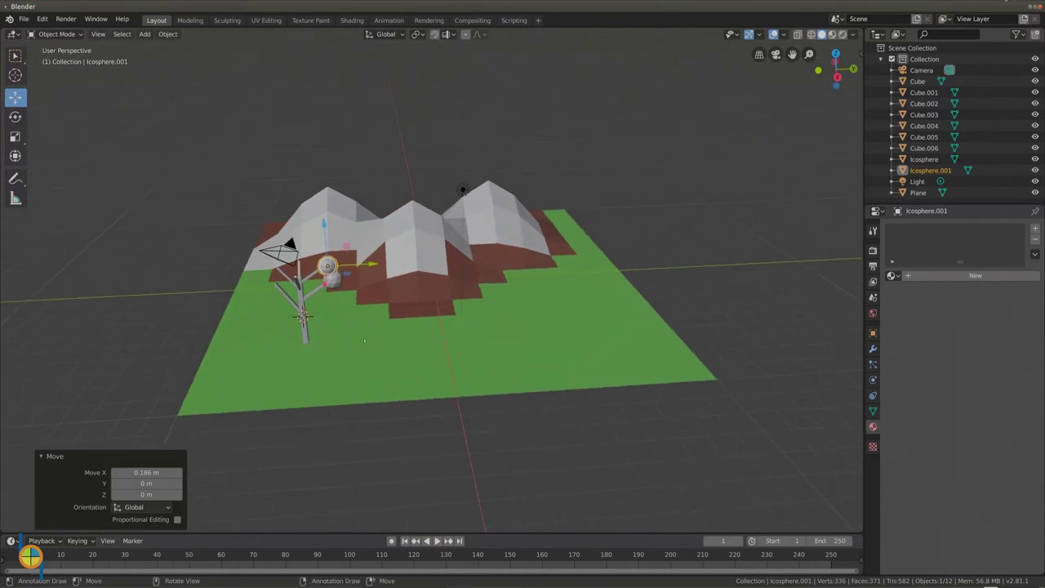
key("shift+d")
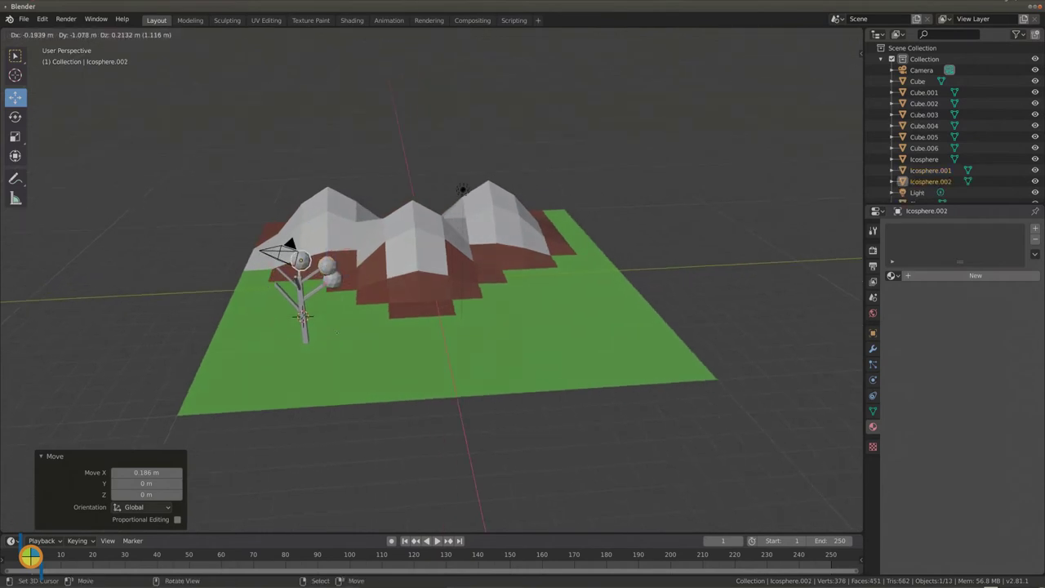
left_click(329, 335)
middle_click_drag(322, 330, 454, 285)
left_click_drag(507, 275, 528, 309)
Step: Enlarge the third foliage sphere by a factor of about 1.1 and shift it along Y over its branch
middle_click_drag(525, 342, 447, 347)
key("s")
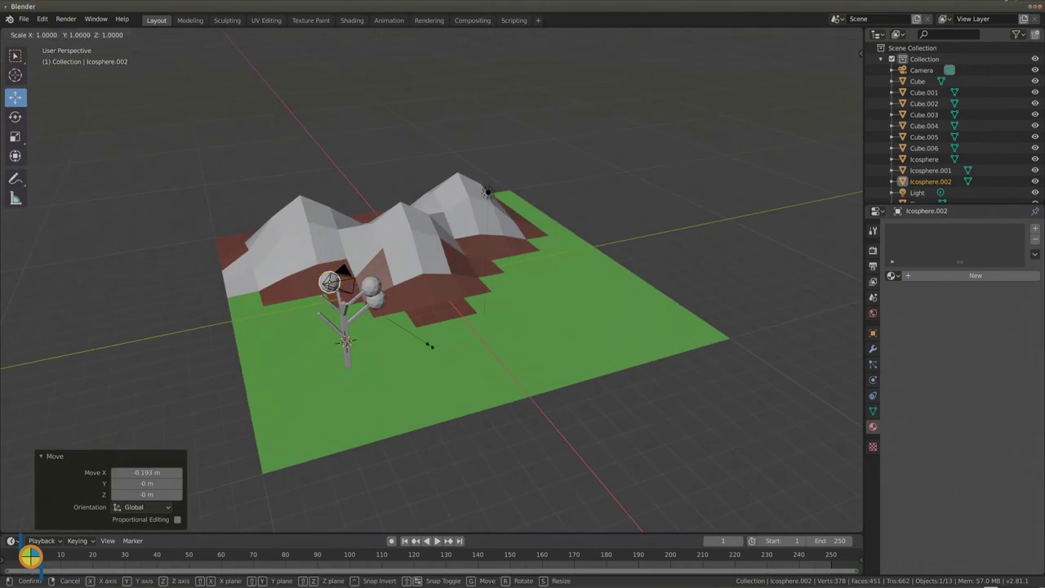
key("Escape")
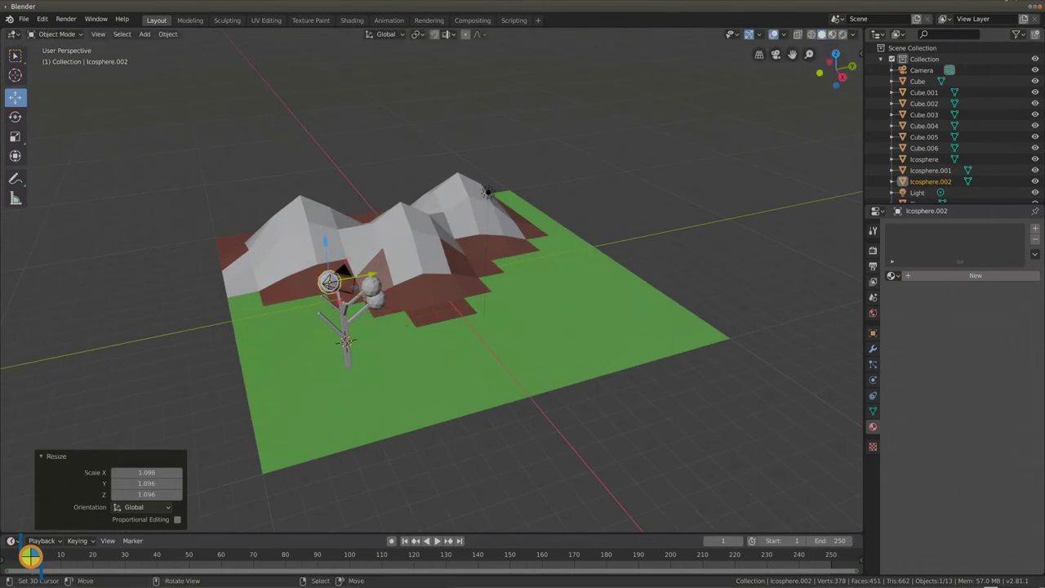
key("g")
key("y")
key("Return")
Step: Duplicate the second foliage sphere about -1.86 m along Y to the opposite branch and move the copy about 0.5 m along X
key("shift+d")
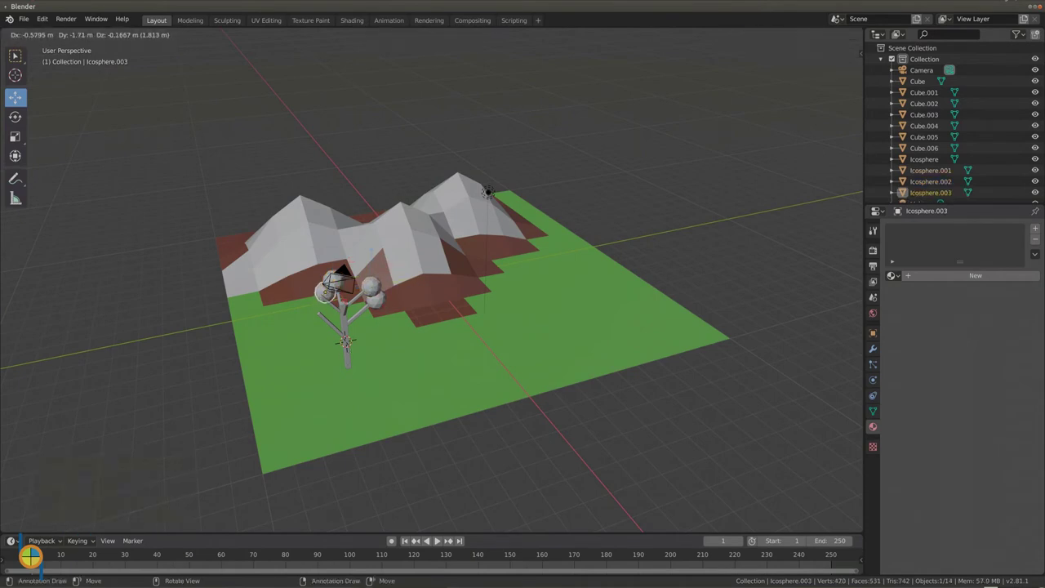
left_click(350, 353)
middle_click_drag(349, 353, 367, 380)
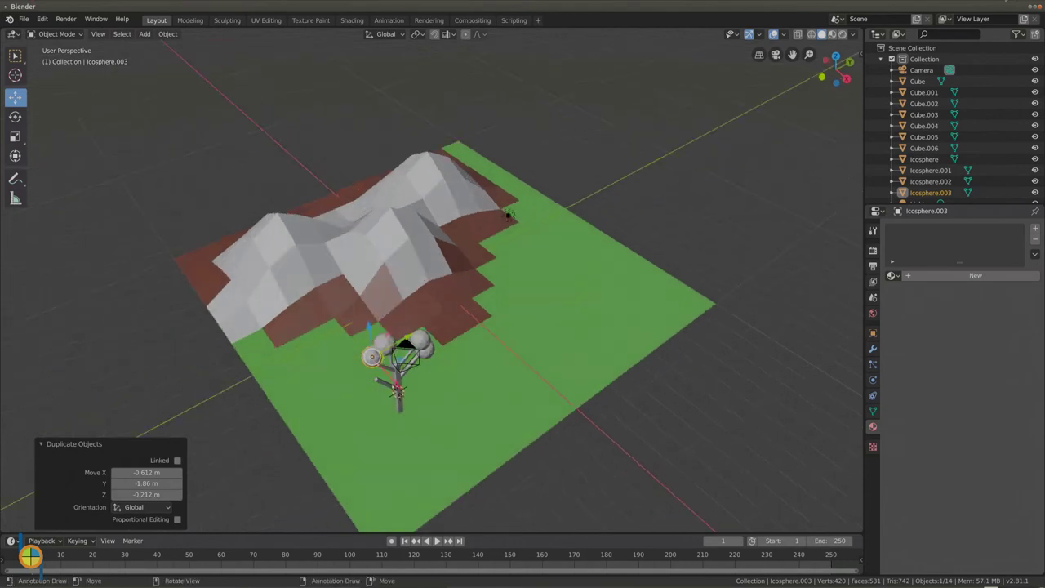
key("g")
key("x")
key("Return")
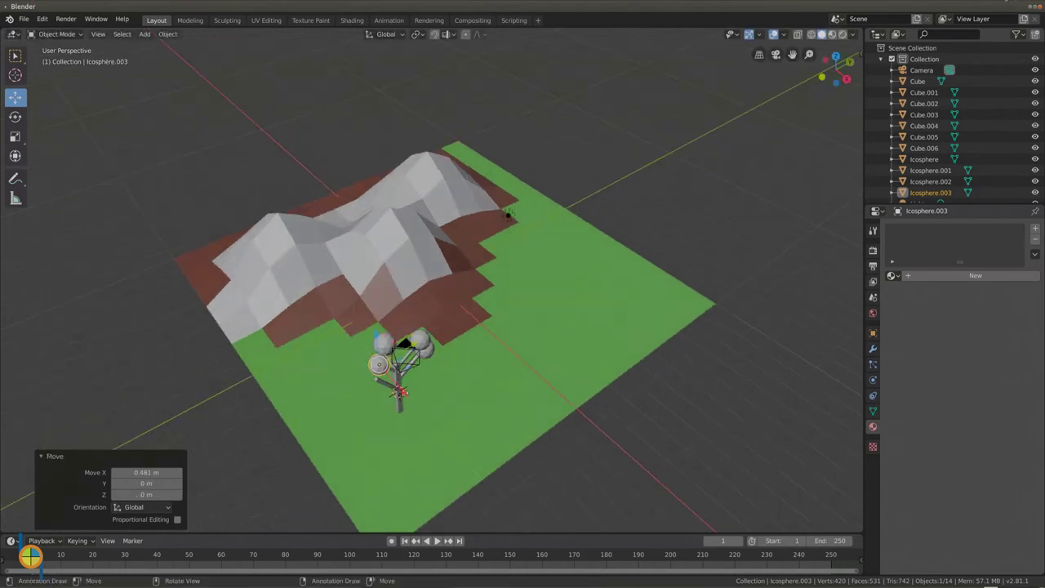
Step: Duplicate the foliage sphere at the top of the tree onto another branch and move the copy 0.164 m along X
middle_click_drag(462, 385, 369, 339)
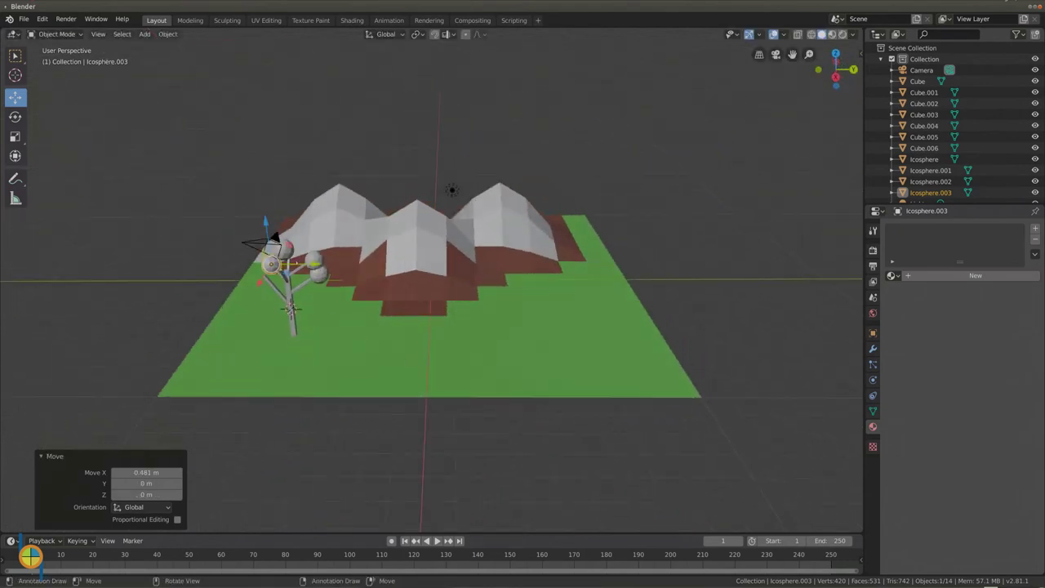
left_click(285, 249)
key("shift+d")
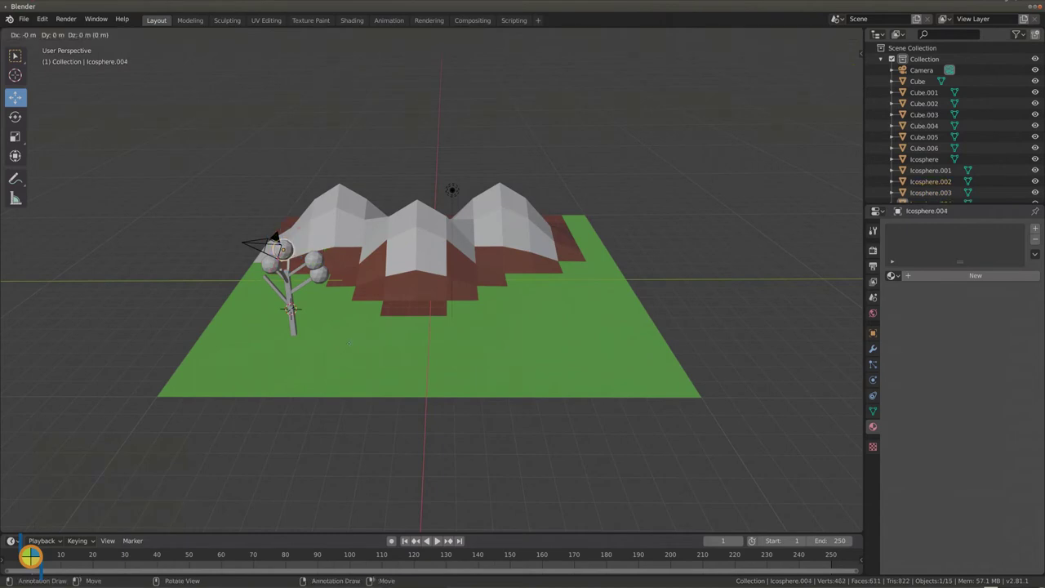
left_click(330, 369)
middle_click_drag(330, 369, 369, 389)
left_click_drag(507, 383, 510, 385)
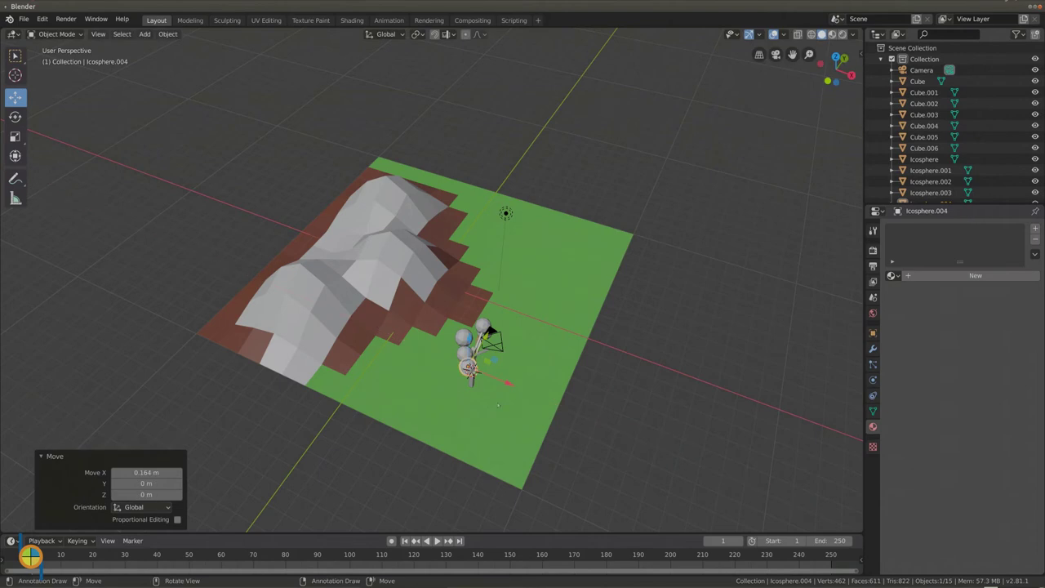
Step: Duplicate the latest foliage sphere about 0.54 m along X, 1.05 m along Y and 0.68 m along Z to another branch tip
key("shift+d")
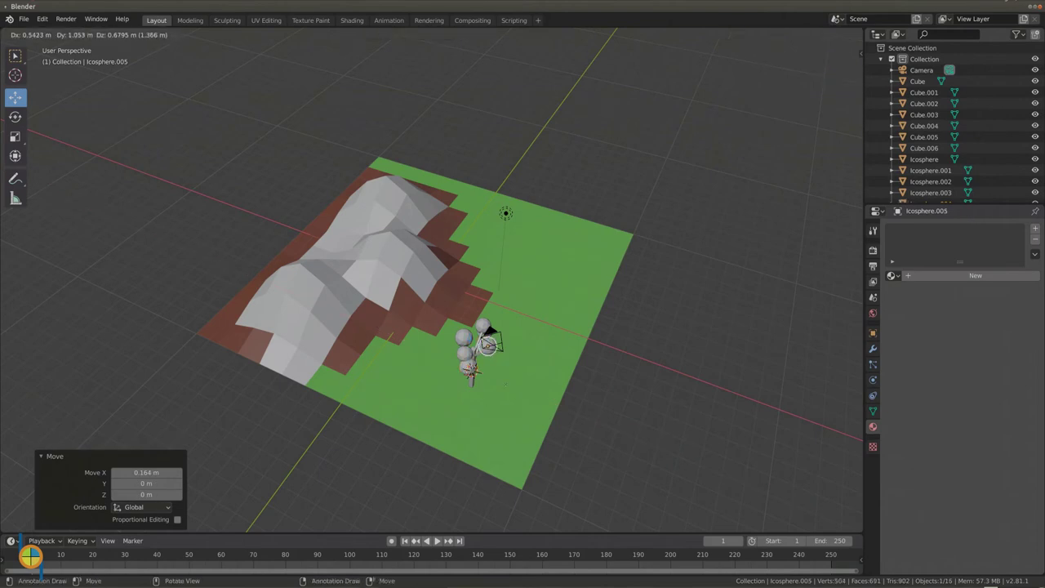
left_click(506, 386)
middle_click_drag(480, 401, 377, 377)
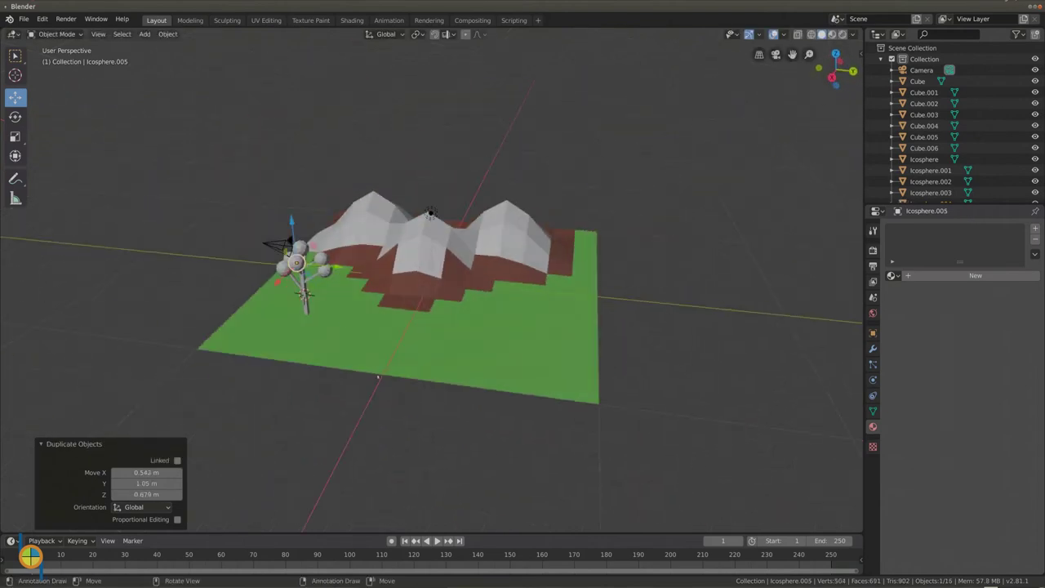
Step: Give the tree trunk a new material named tree-brown and turn off its use of nodes
mouse_move(339, 321)
middle_mouse_down()
mouse_move(351, 290)
mouse_move(338, 306)
mouse_move(348, 305)
middle_mouse_up()
left_click(330, 303)
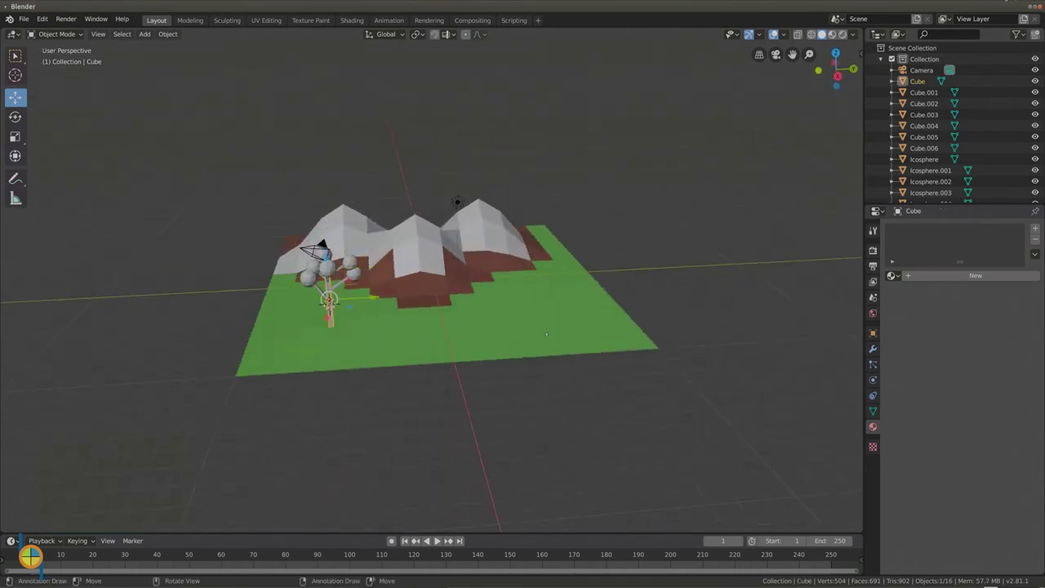
left_click(976, 276)
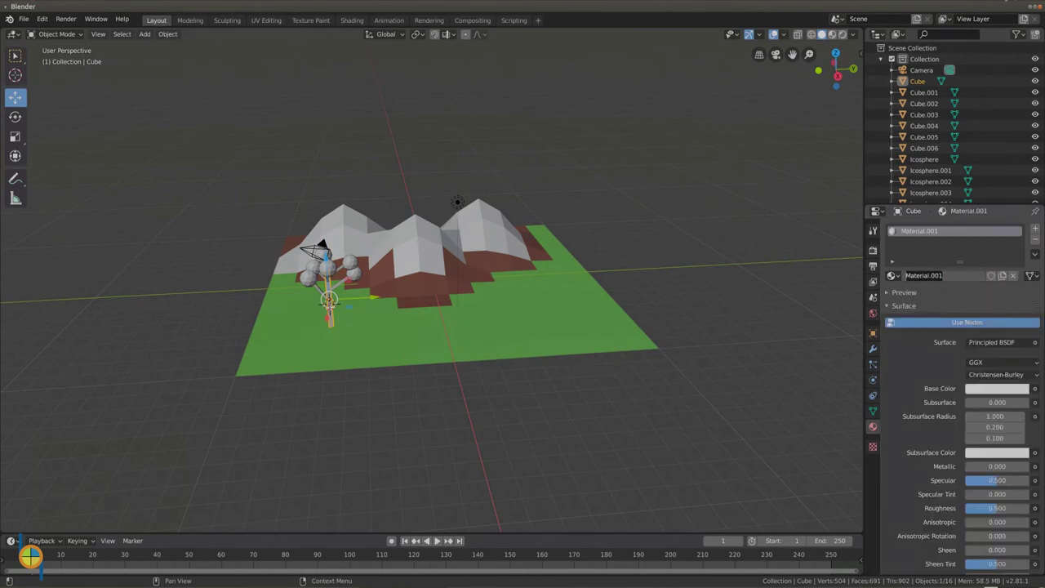
type("tree-brown")
key("Return")
left_click(966, 321)
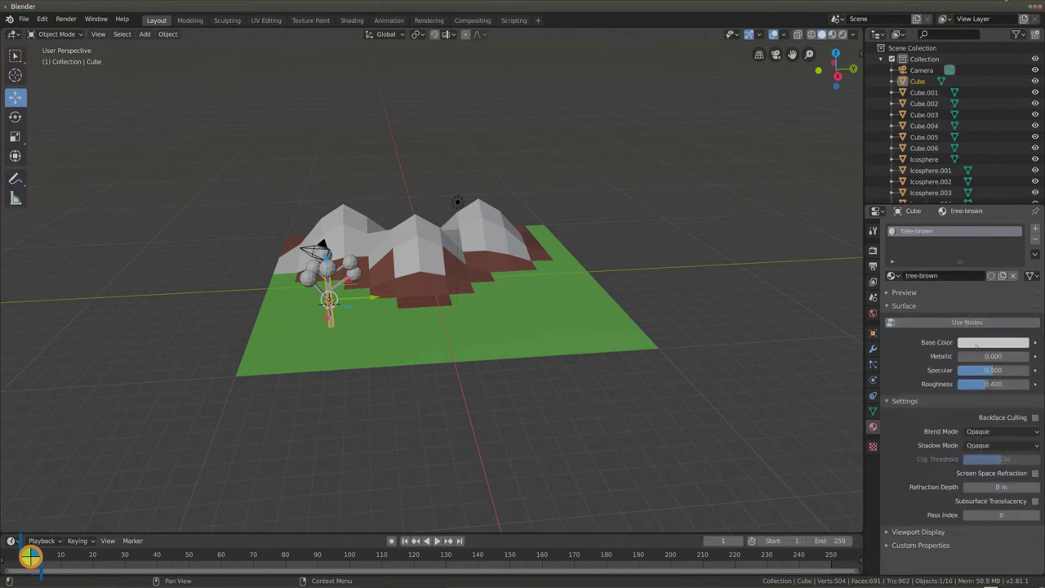
Step: Set the tree-brown base color to a darkened reddish tone with a hue of about 0.98
left_click(979, 342)
left_click_drag(969, 243, 974, 244)
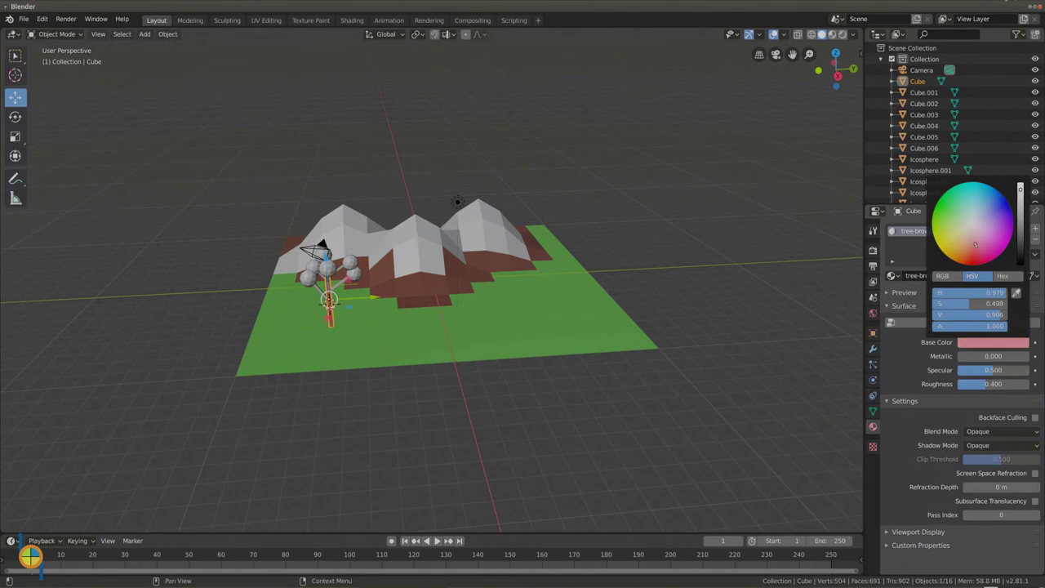
left_click_drag(1021, 190, 1020, 209)
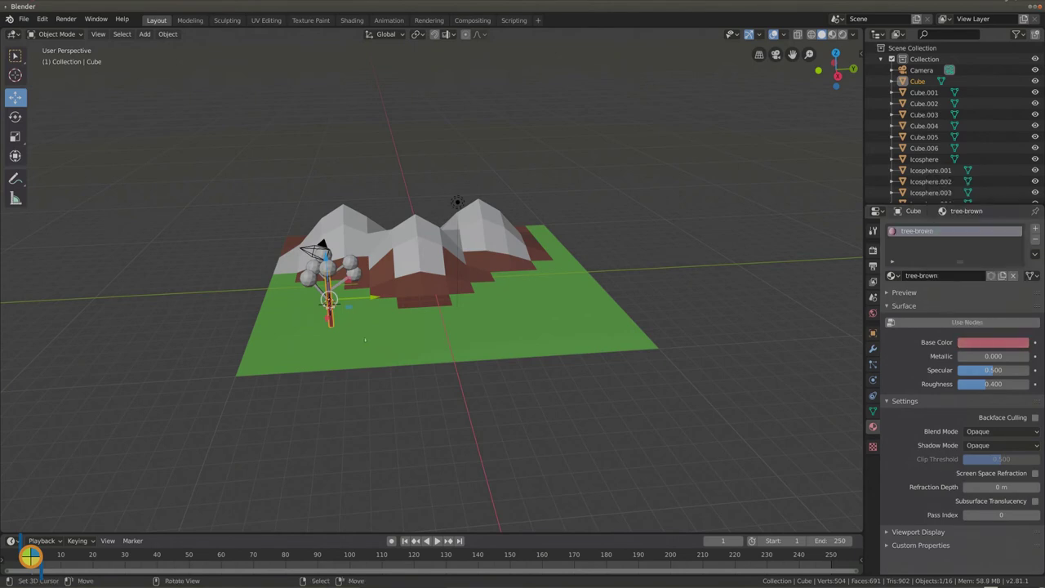
Step: Assign the existing tree-brown material to the first lower branch of the tree
middle_click_drag(341, 345, 343, 331)
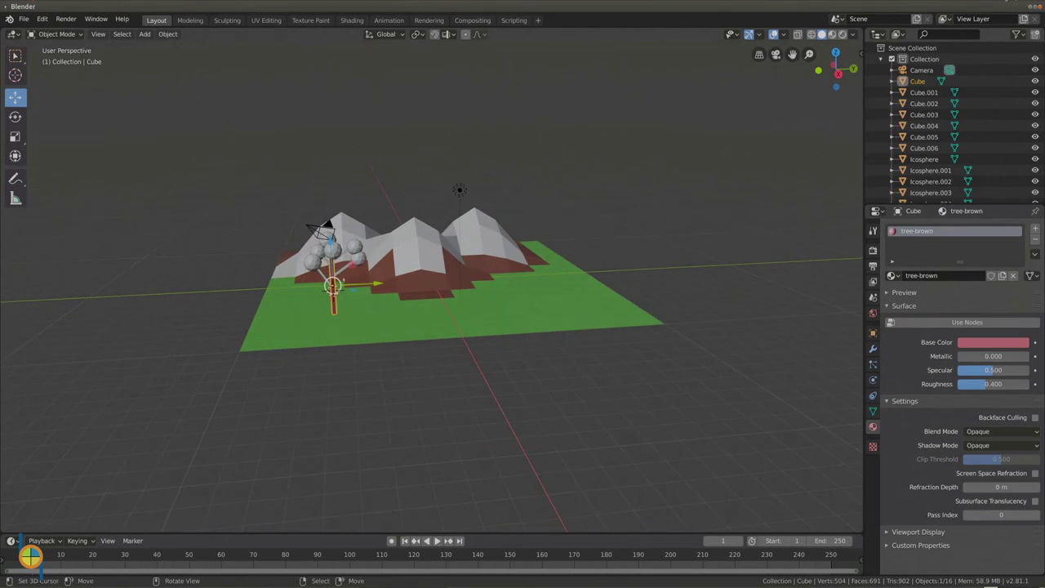
left_click(343, 270)
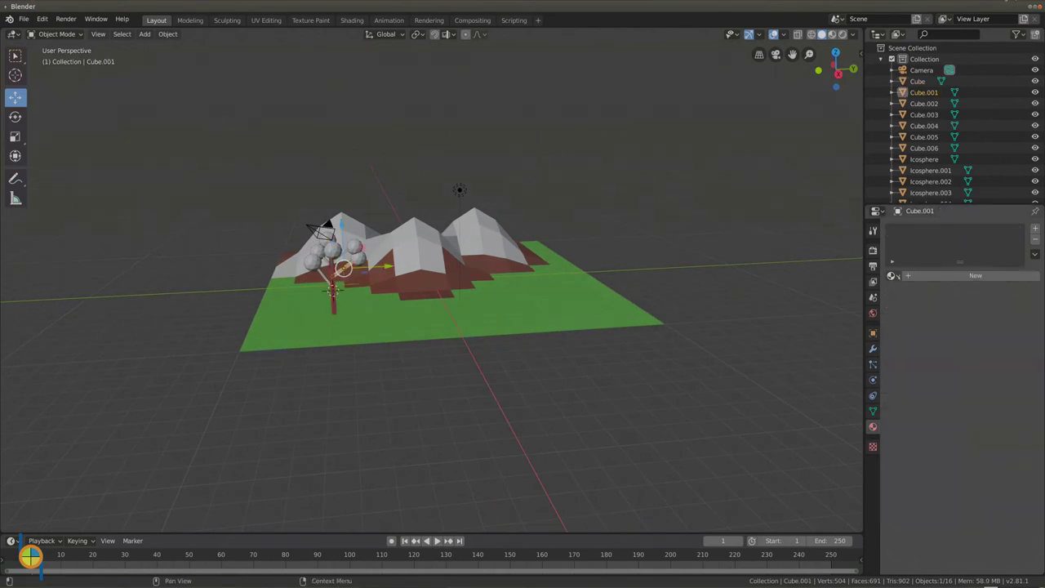
left_click(892, 275)
left_click(918, 335)
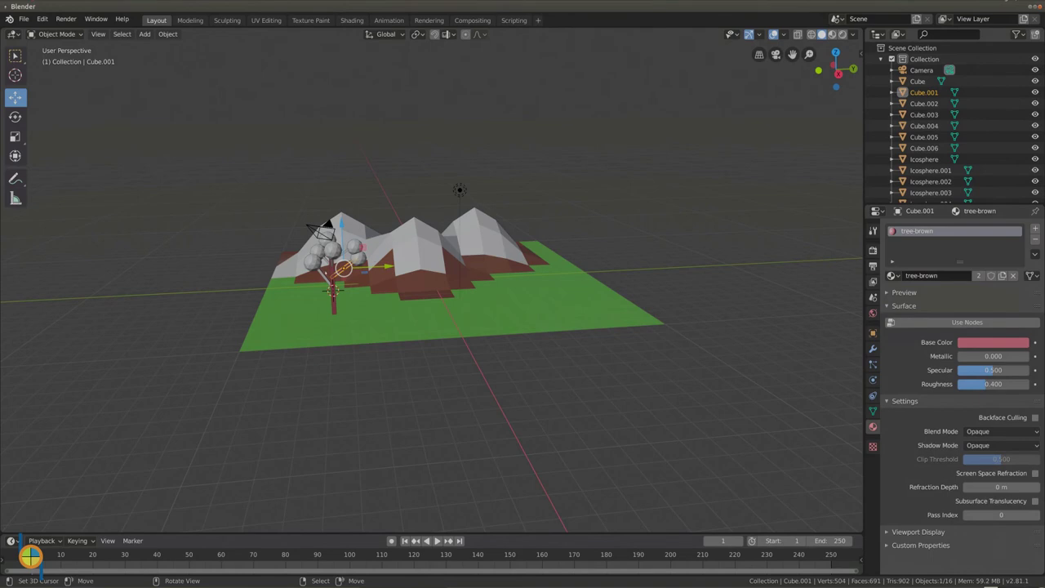
Step: Assign the existing tree-brown material to three more uncolored branches on the near side of the tree
left_click(335, 276)
left_click(892, 275)
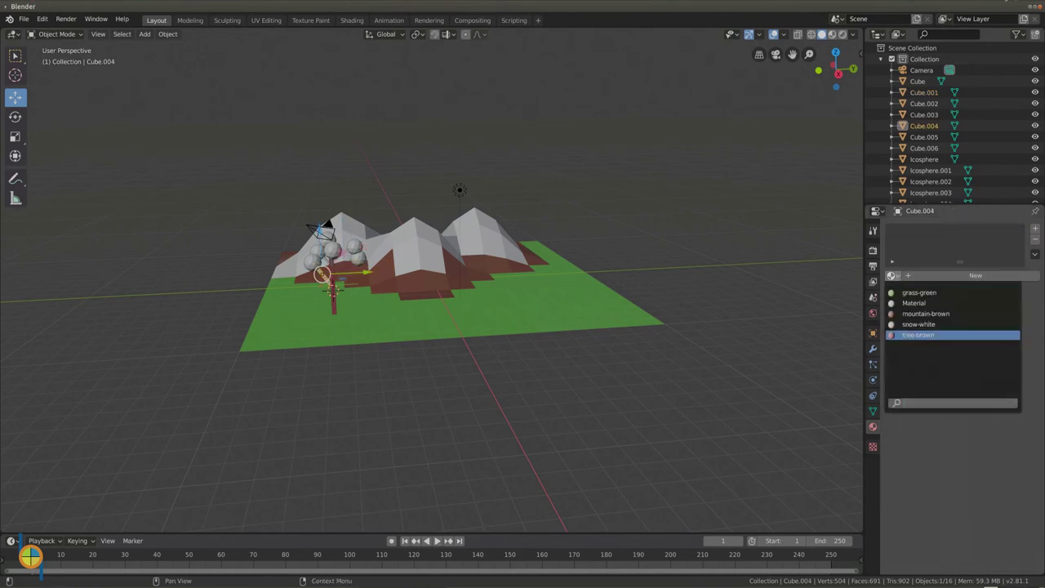
left_click(918, 335)
left_click(343, 245)
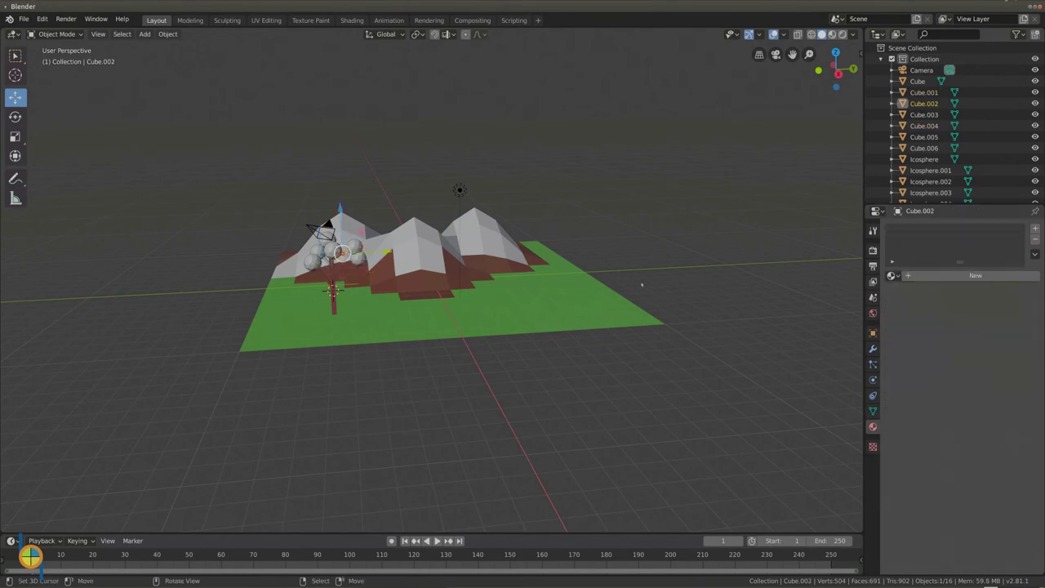
left_click(892, 275)
left_click(917, 335)
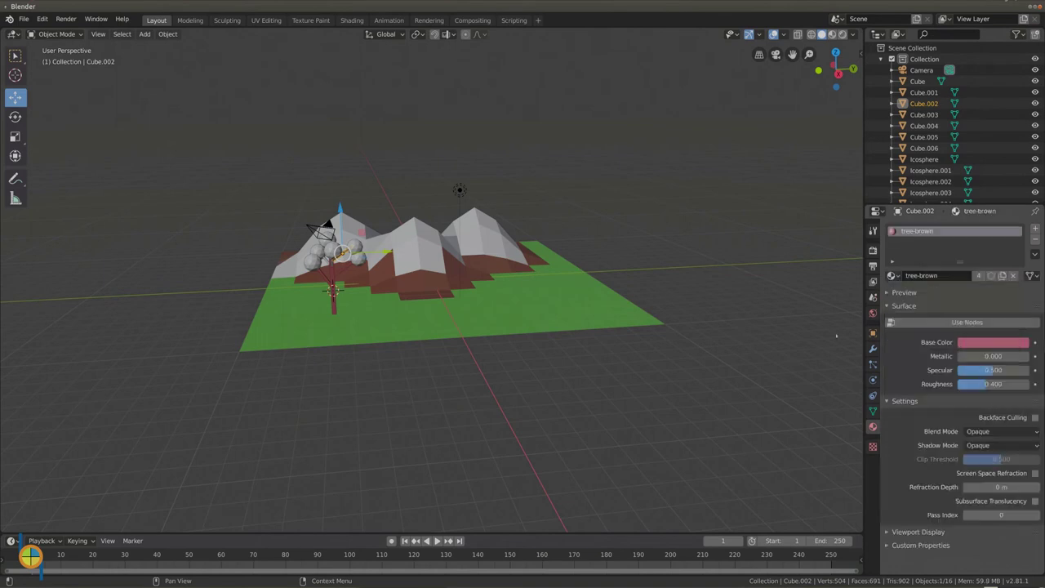
right_click(327, 260)
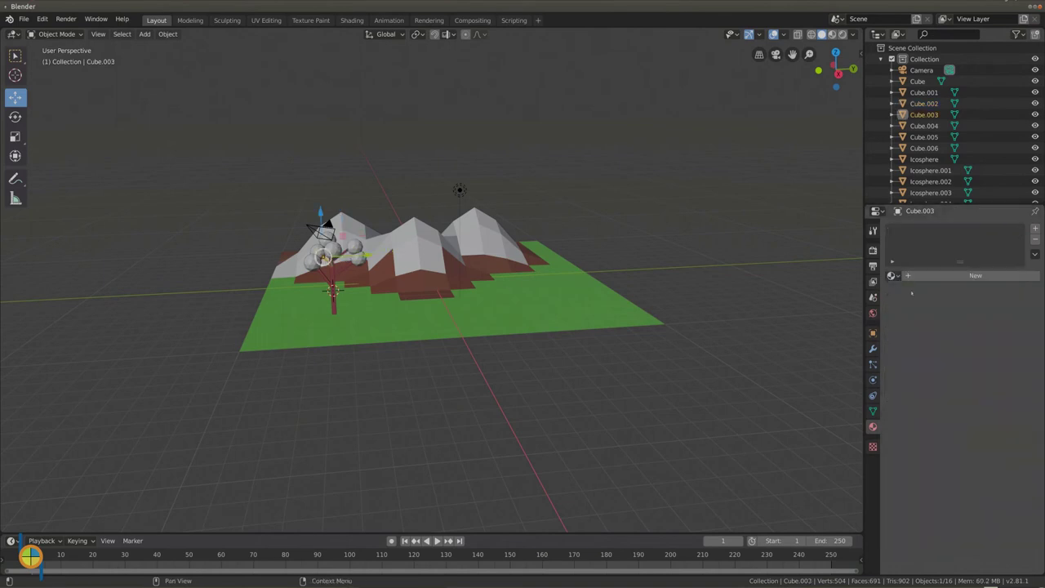
left_click(892, 275)
left_click(918, 335)
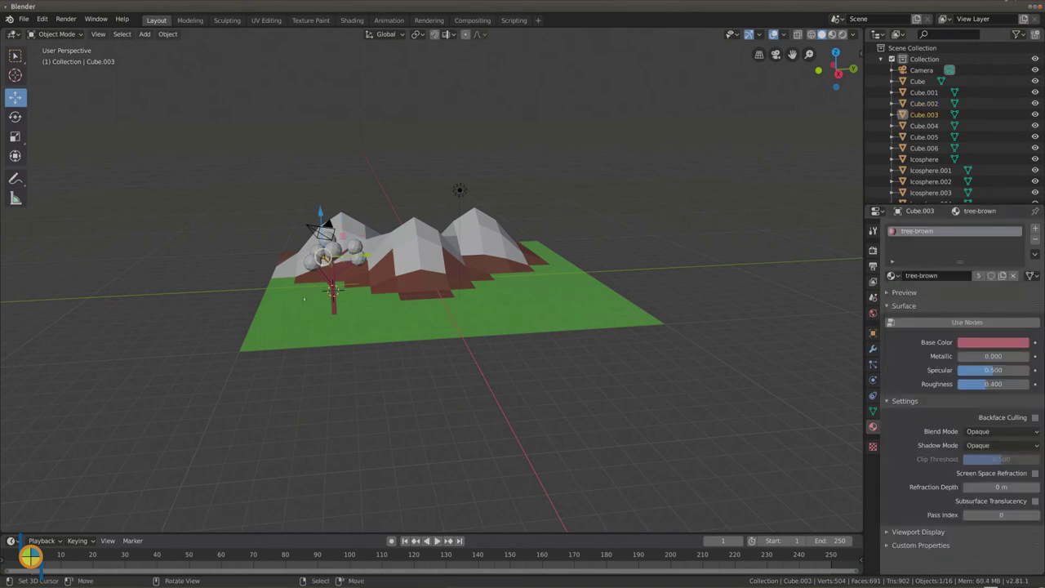
Step: Assign the existing tree-brown material to the last two uncolored branches near the top of the trunk
scroll(218, 291, "up", 5)
middle_click_drag(218, 292, 331, 298)
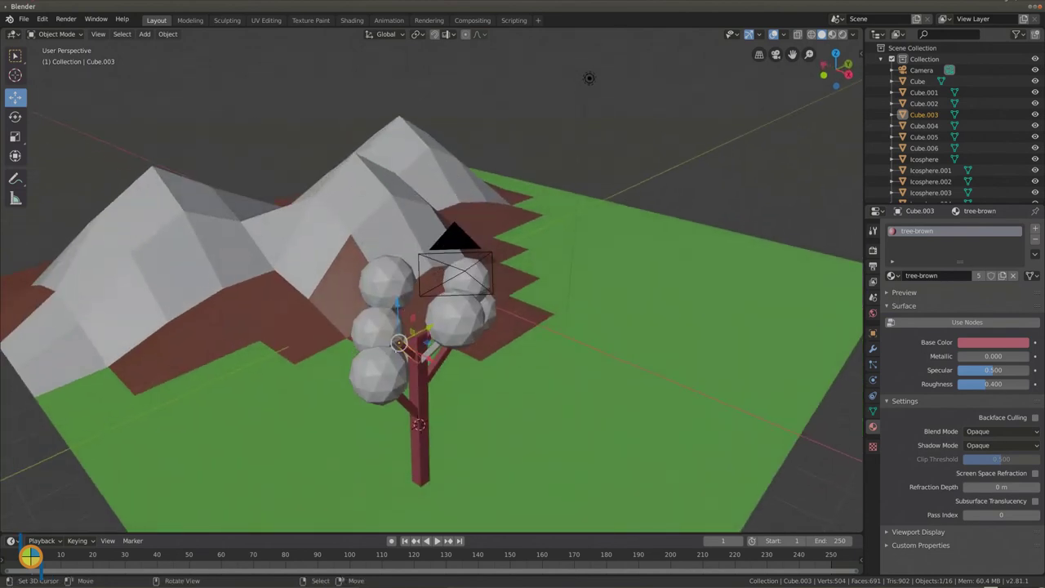
left_click(429, 351)
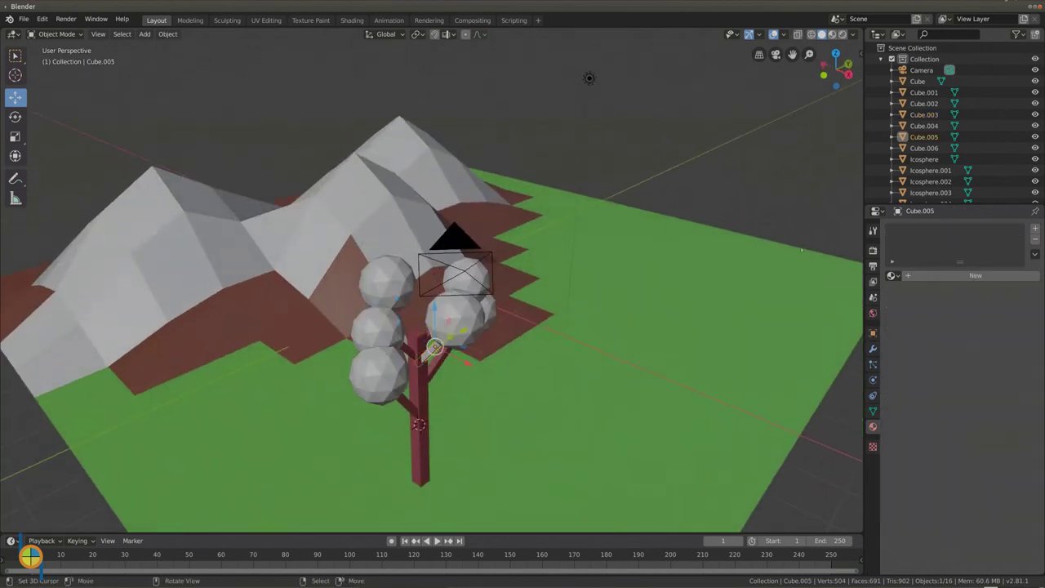
left_click(892, 275)
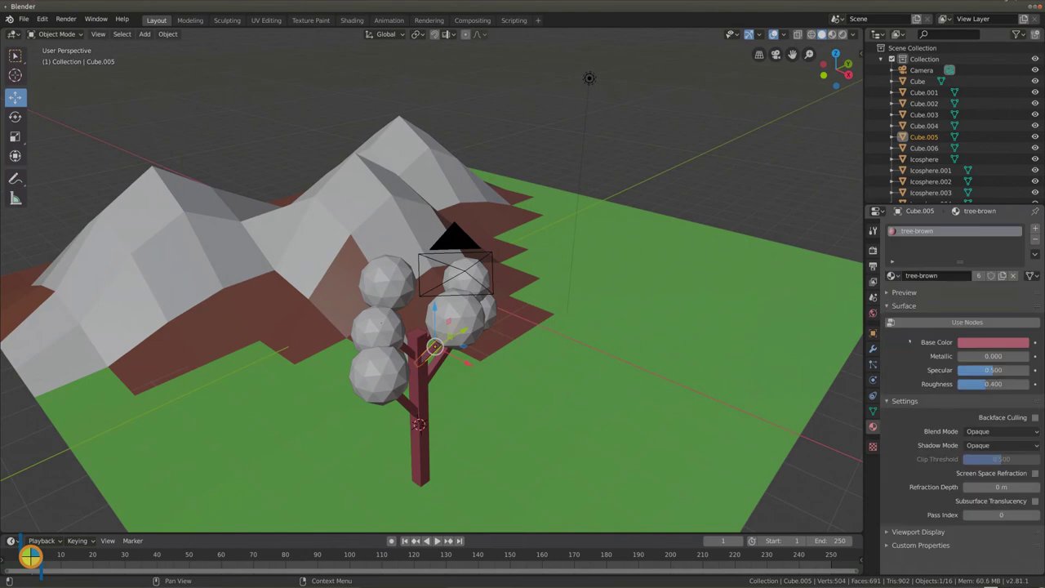
left_click(917, 335)
middle_click_drag(372, 341, 587, 332)
left_click(713, 284)
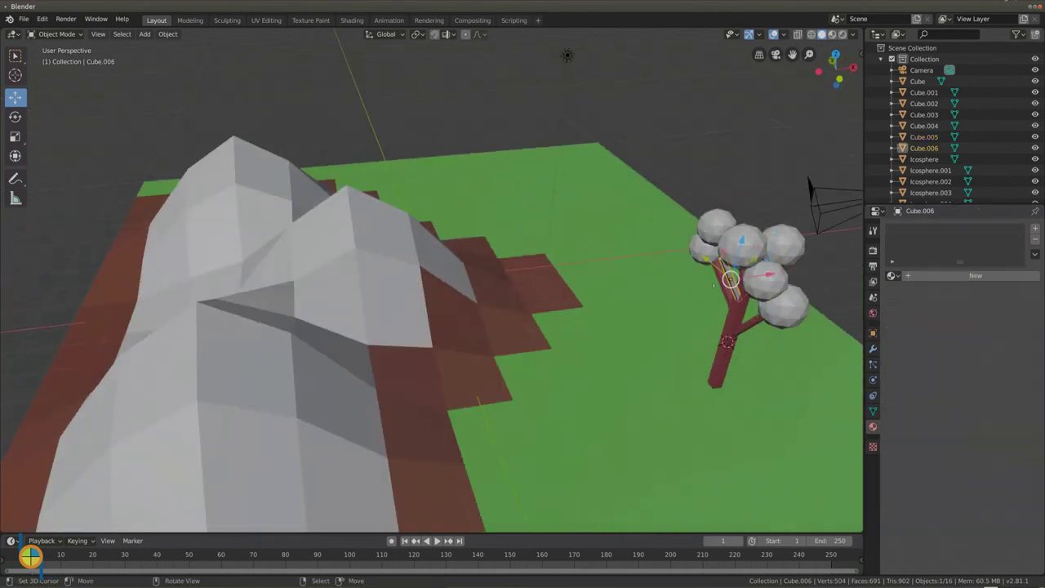
left_click(891, 275)
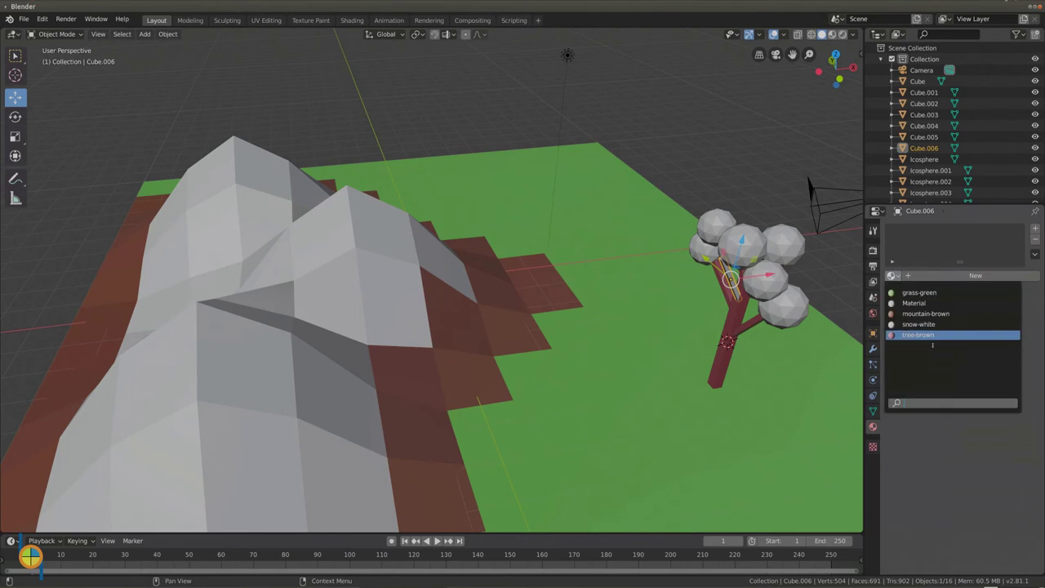
left_click(923, 333)
Step: Give the lower foliage sphere on the mountain side of the tree a new material named tree-green
middle_click_drag(506, 326, 532, 293)
middle_click_drag(412, 299, 402, 298)
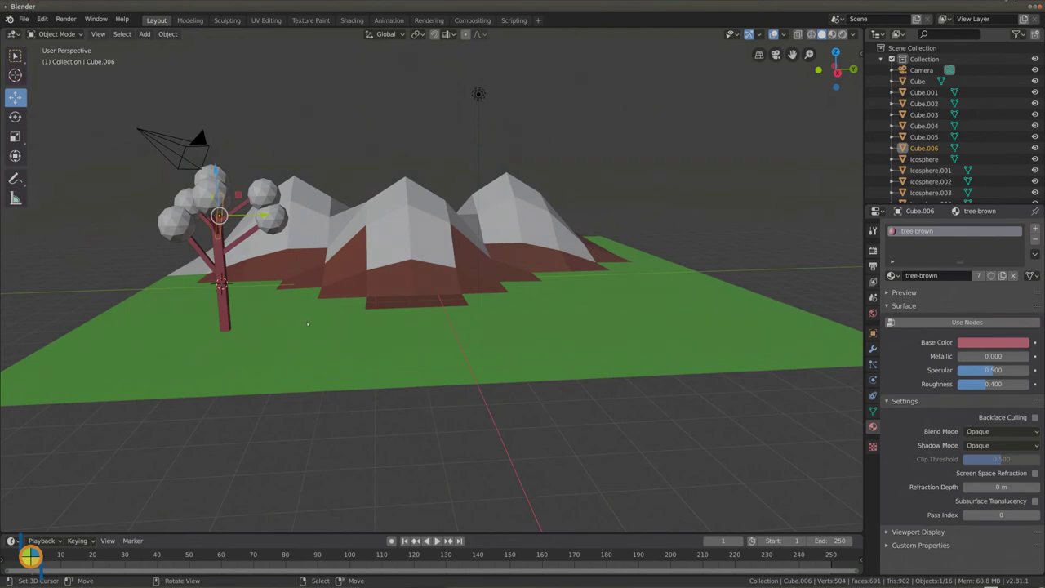
right_click(282, 222)
left_click(945, 275)
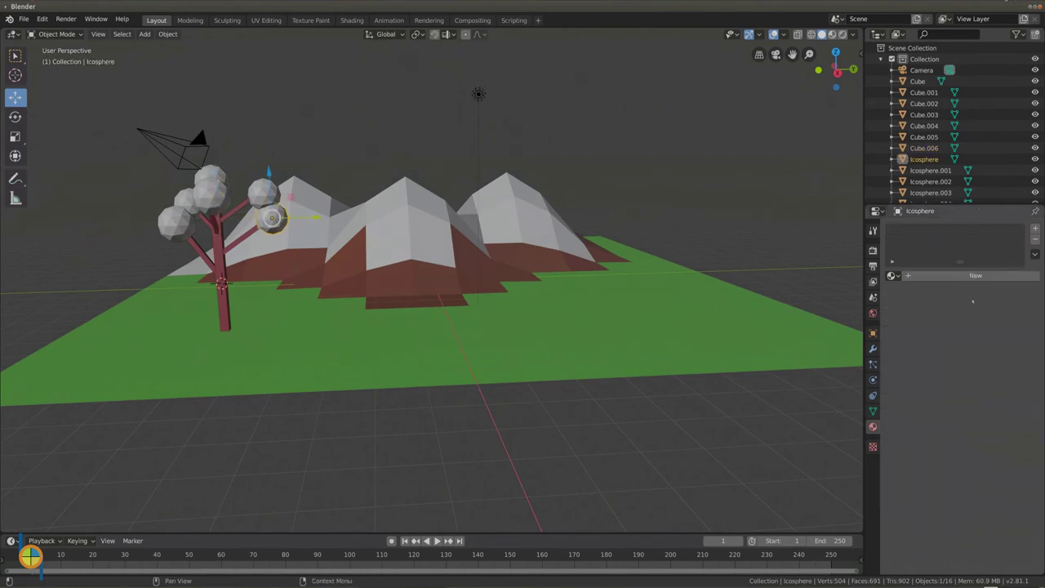
left_click_drag(946, 277, 903, 276)
type("tree-green")
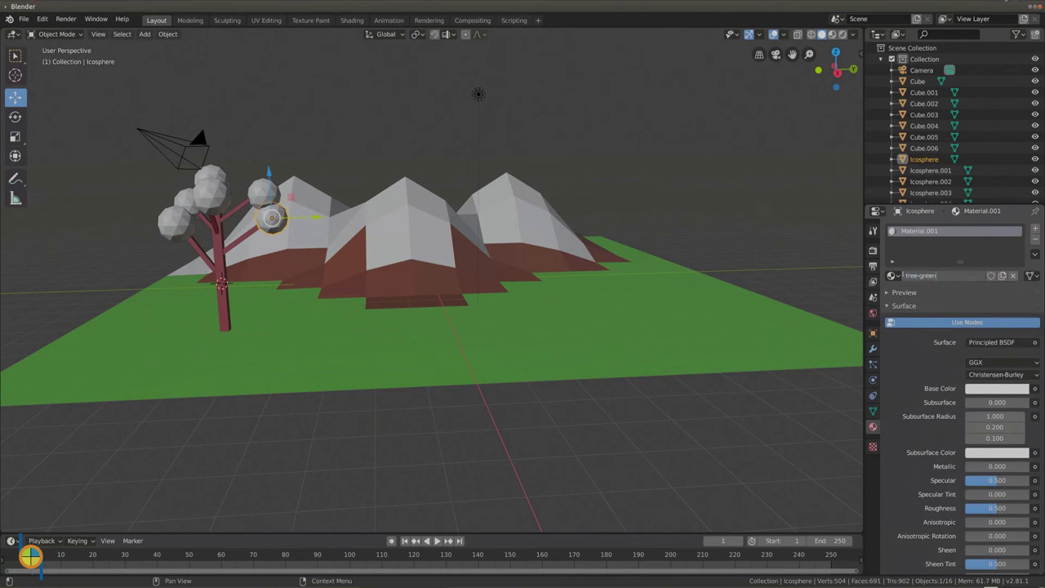
key("Return")
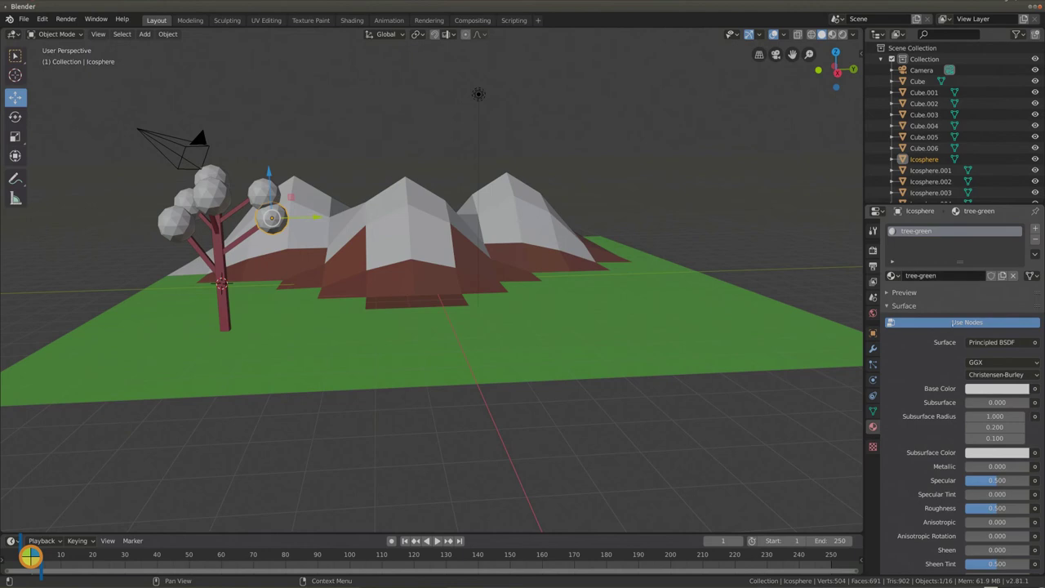
Step: Turn off the use of nodes for the tree-green material and set its base color to green
left_click(966, 322)
left_click(992, 342)
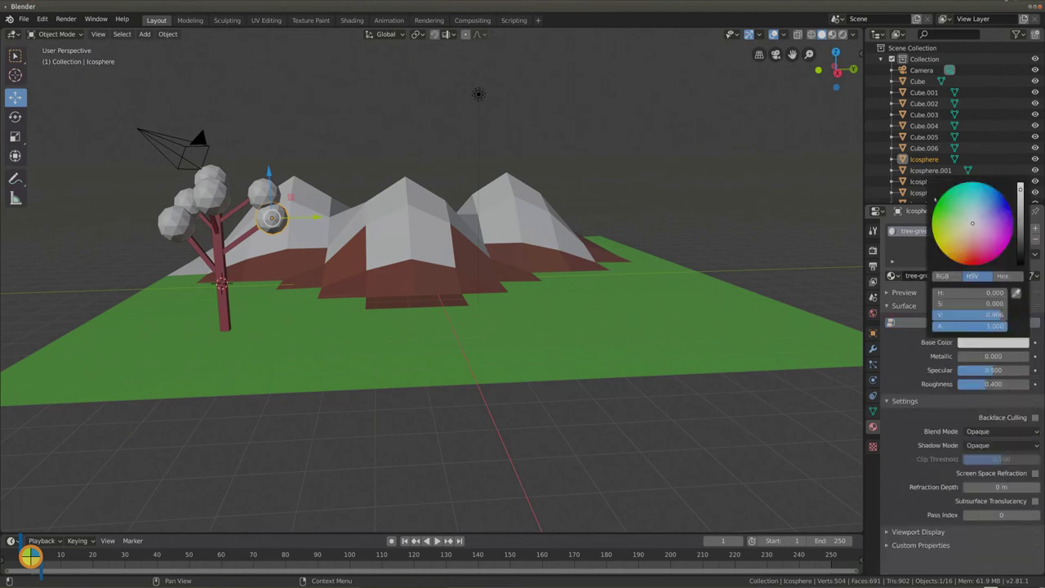
left_click(952, 210)
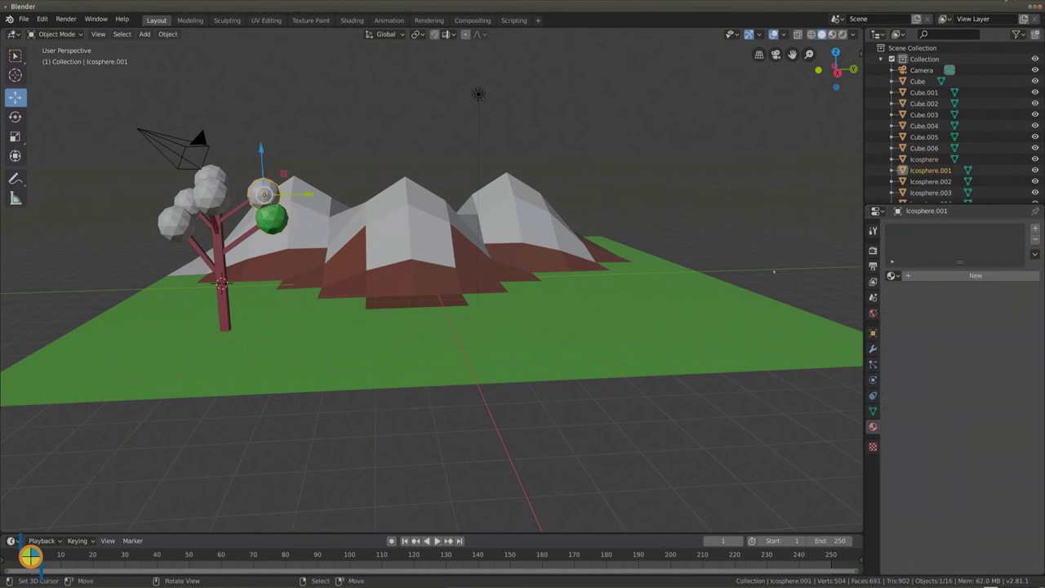
Step: Assign the existing tree-green material to the foliage sphere above the green one and to the large front sphere
left_click(264, 194)
left_click(893, 275)
left_click(916, 345)
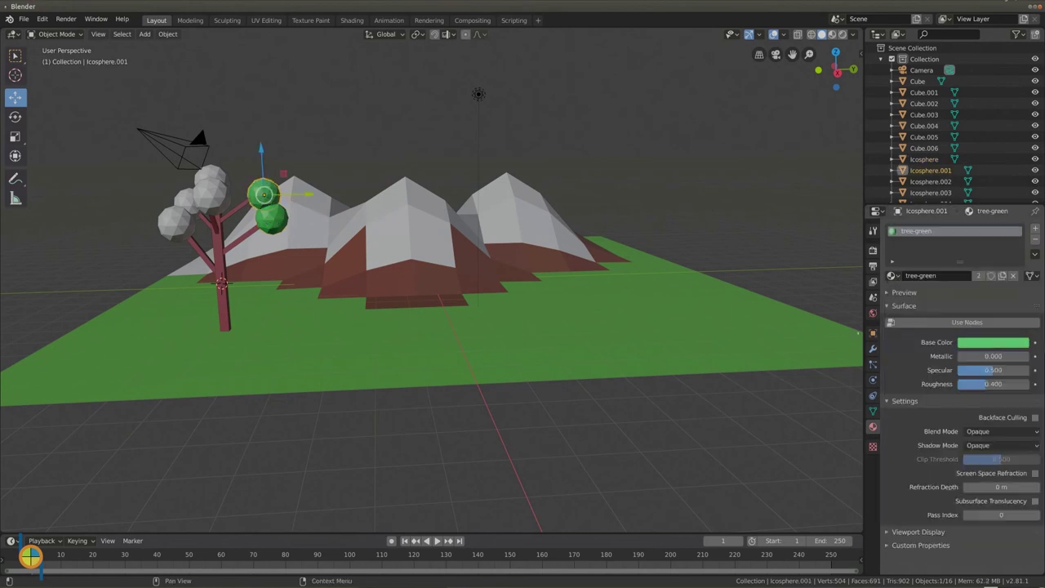
left_click(211, 196)
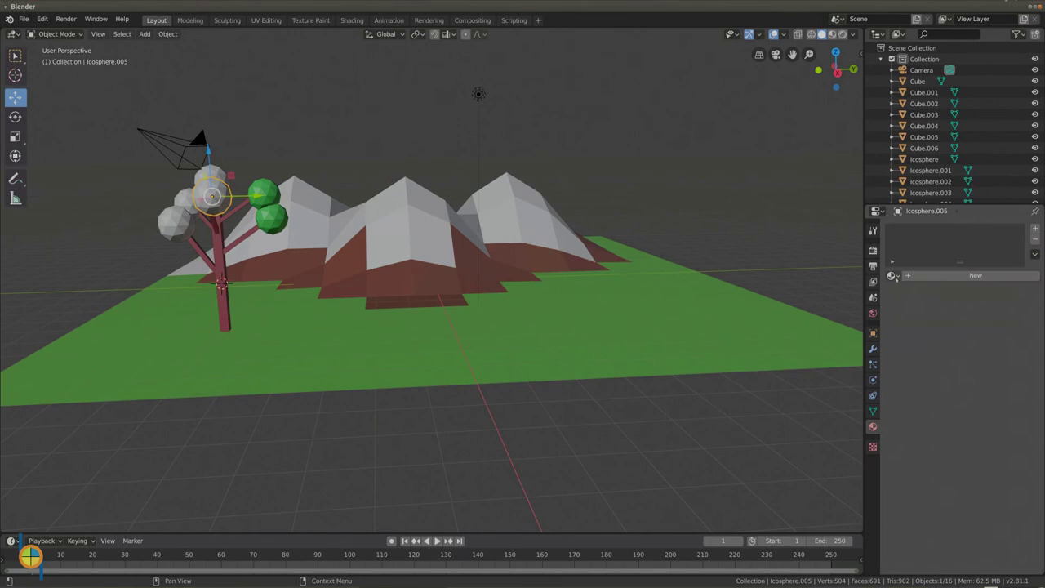
left_click(892, 275)
left_click(917, 346)
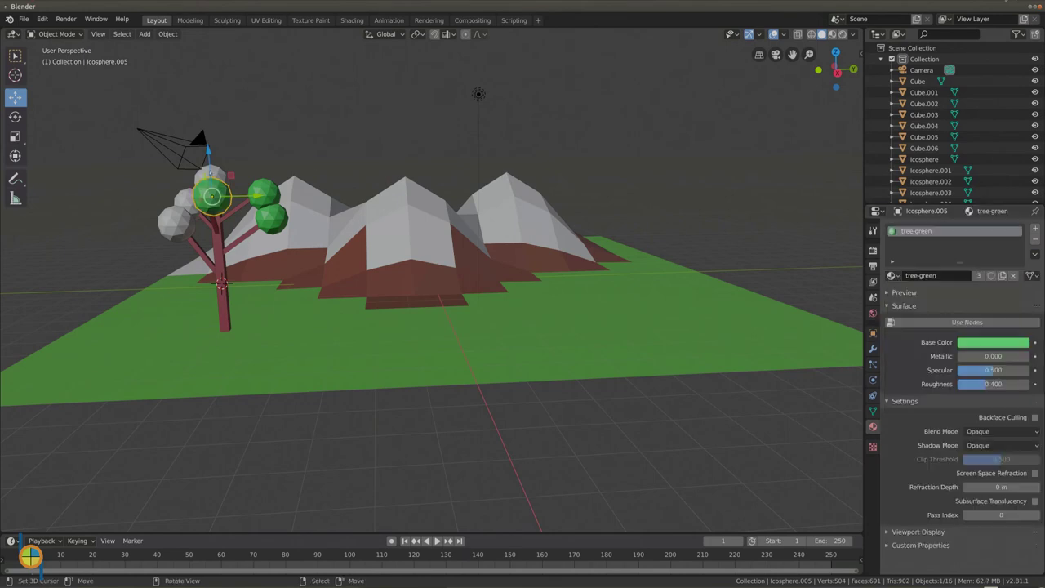
Step: Assign the existing tree-green material to the three remaining grey foliage spheres
left_click(210, 180)
left_click(892, 275)
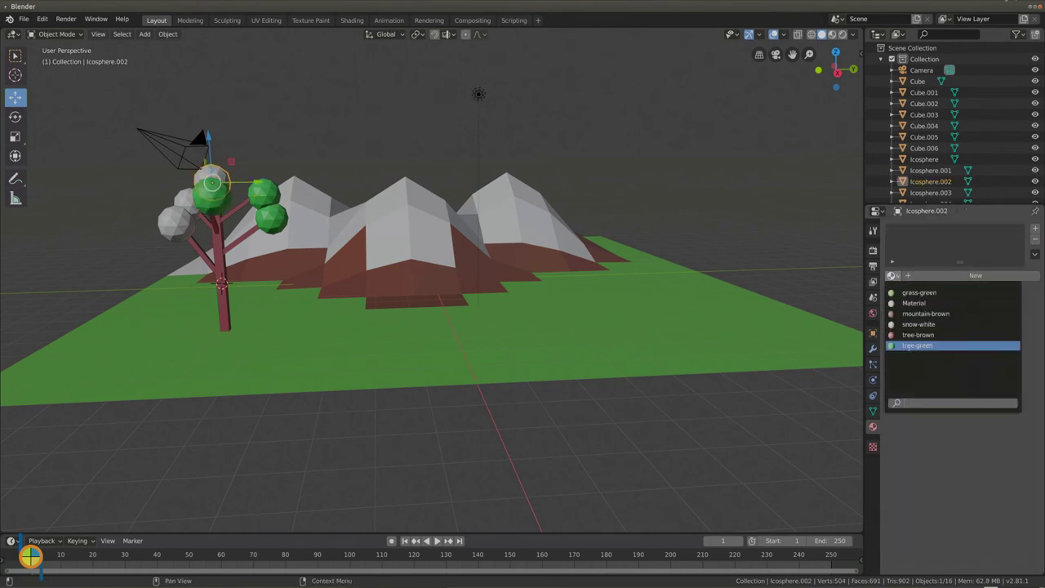
left_click(916, 346)
left_click(188, 201)
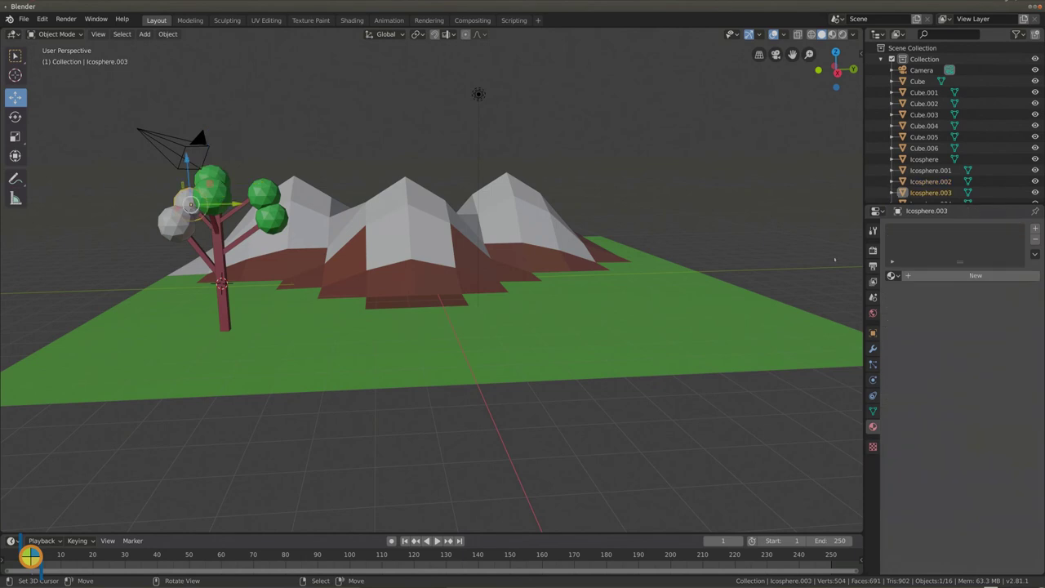
left_click(892, 275)
left_click(927, 348)
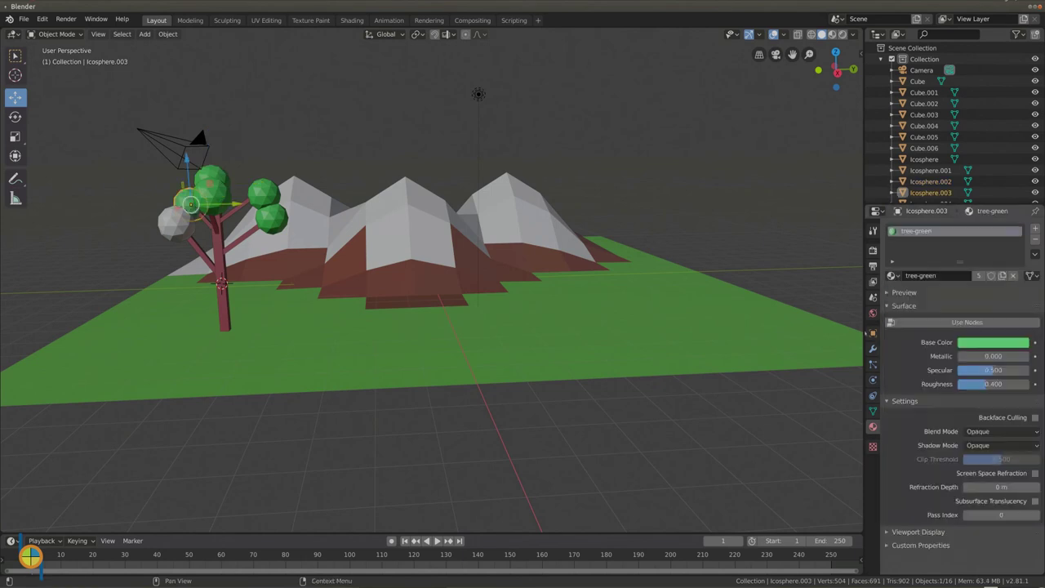
left_click(175, 223)
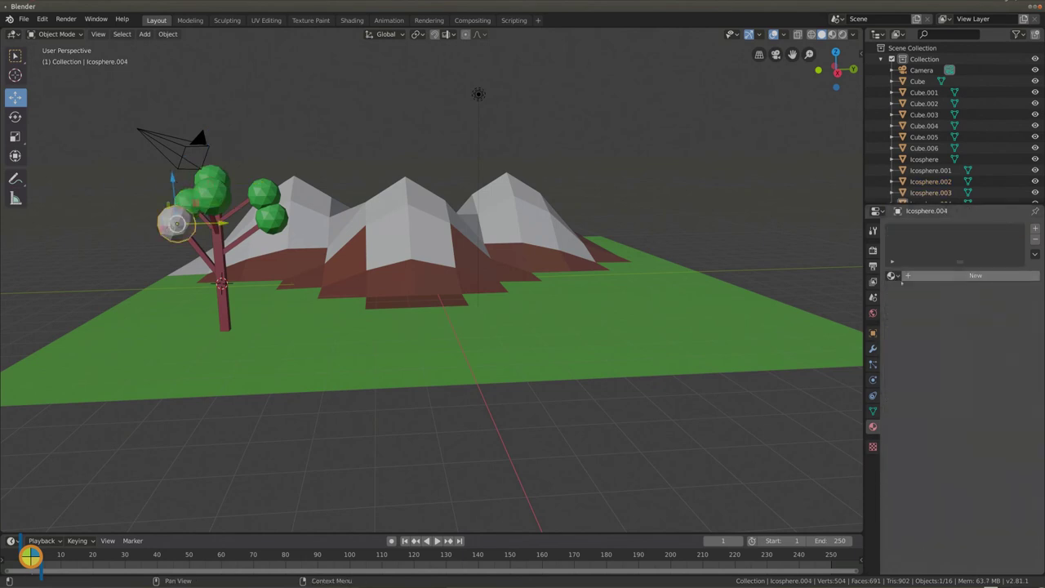
left_click(892, 275)
left_click(917, 346)
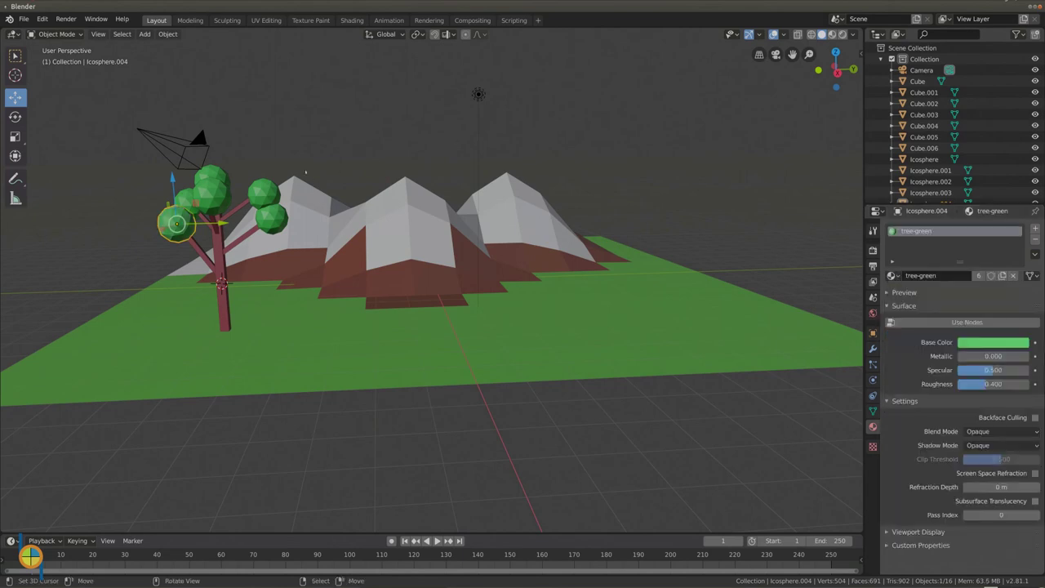
Step: Select the trunk, all branches and all foliage spheres, leaving out the ground plane, and join them into one object
middle_click_drag(305, 172, 290, 142)
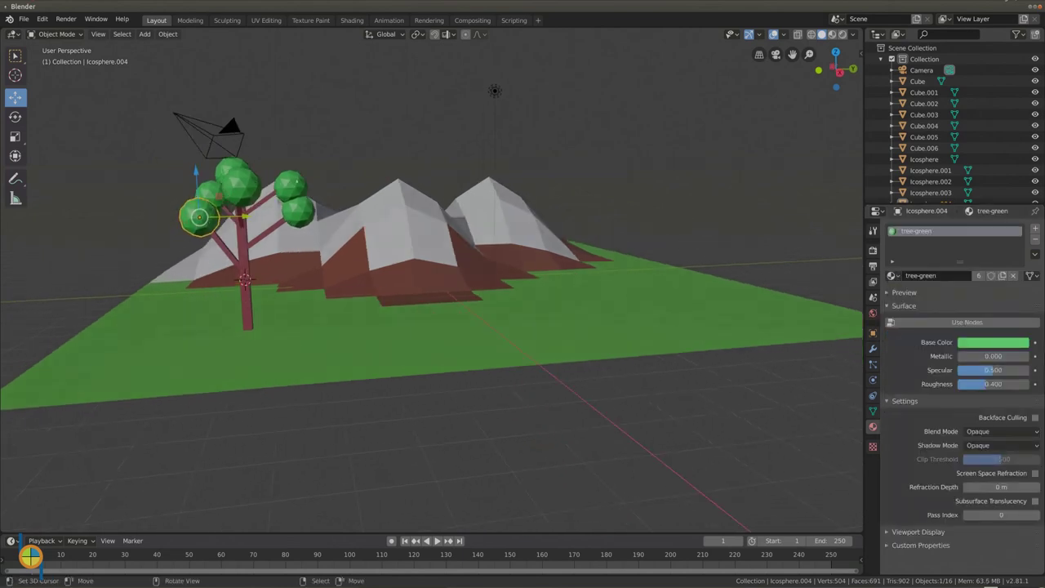
key("b")
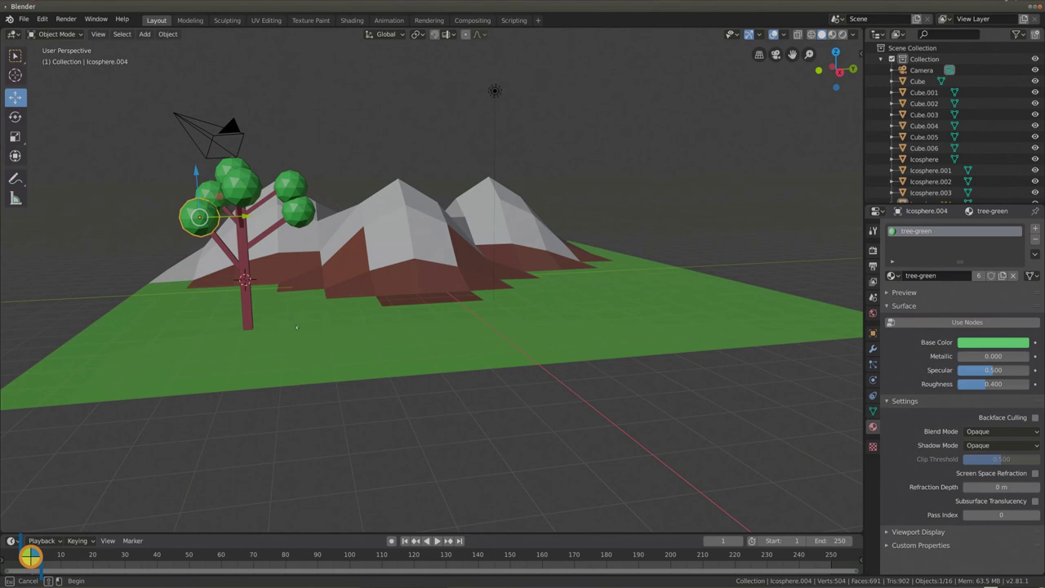
left_click_drag(298, 250, 204, 327)
left_click_drag(204, 249, 186, 161)
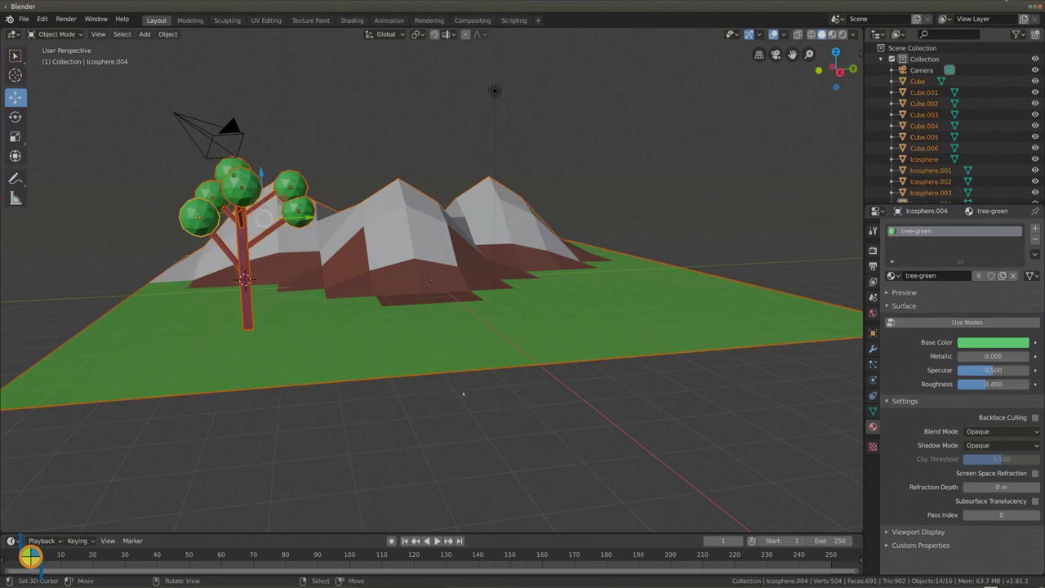
left_click(437, 368, "shift")
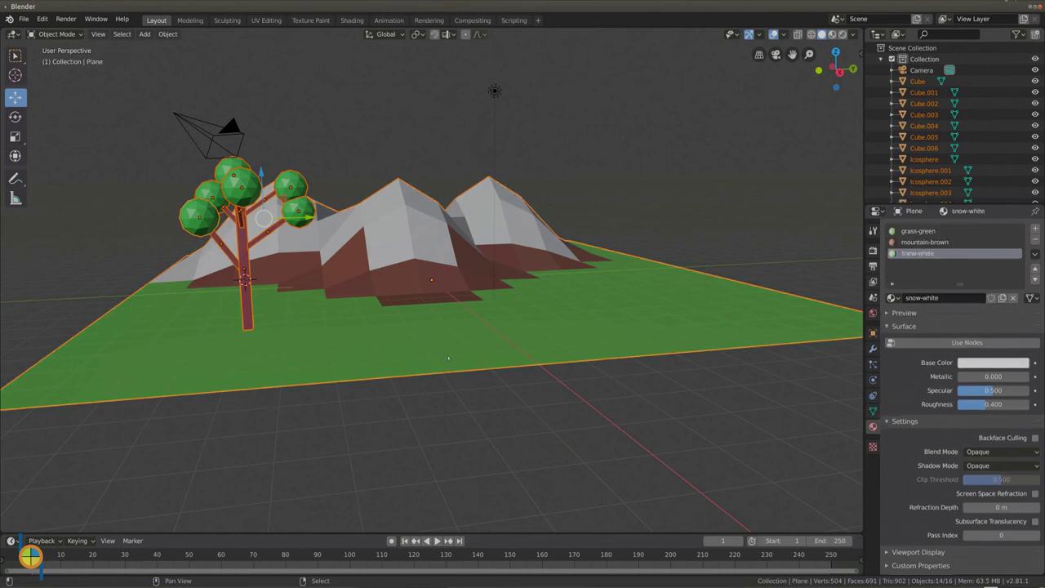
left_click(436, 367, "shift")
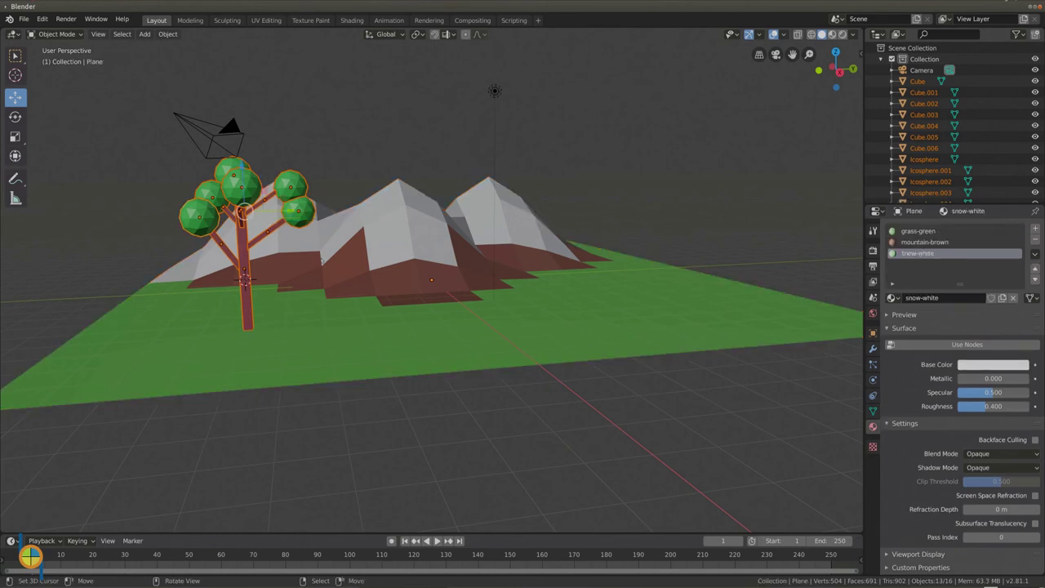
key("ctrl+j")
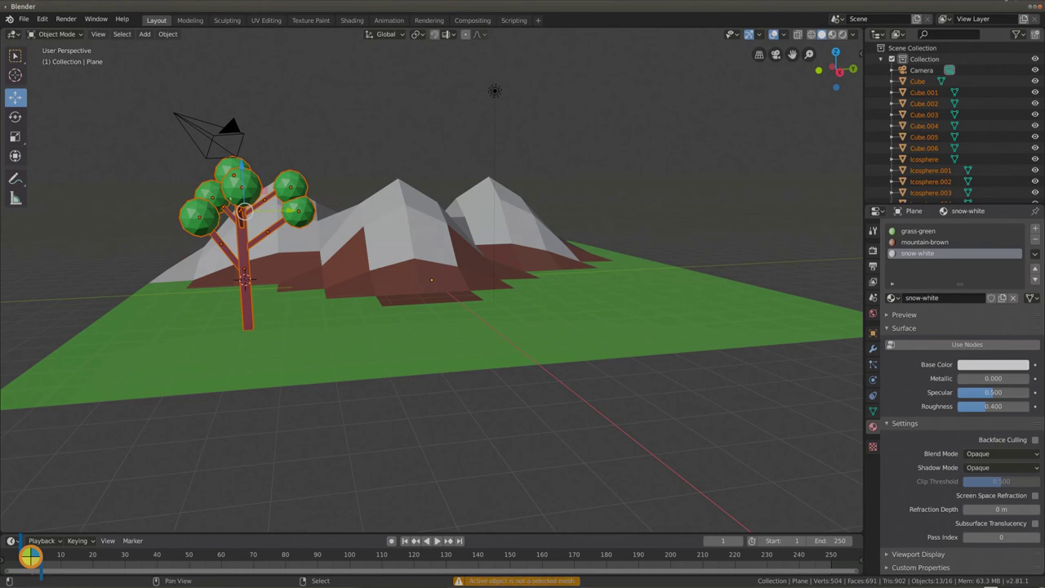
right_click(214, 218, "shift")
key("ctrl+j")
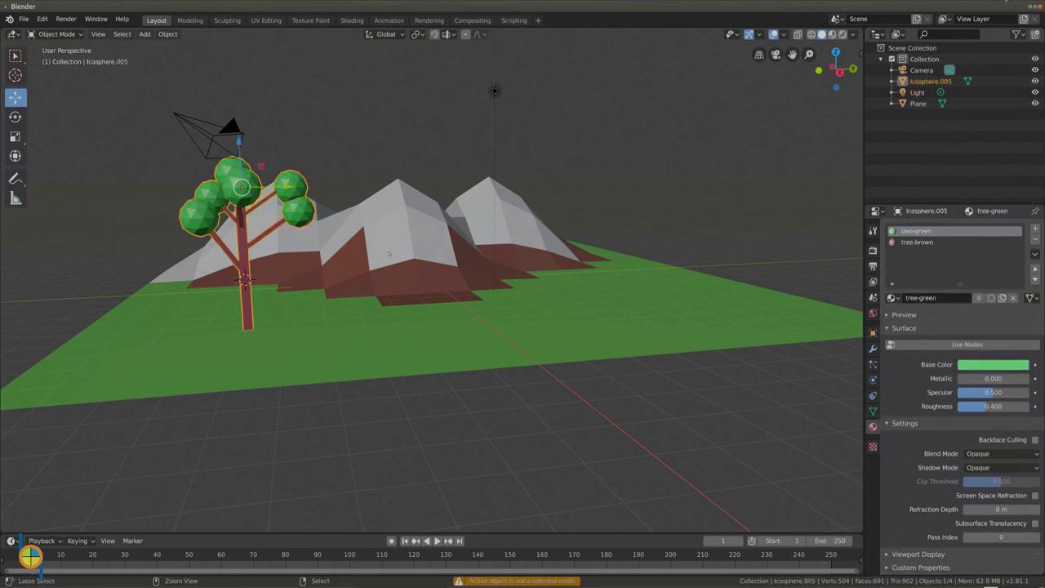
Step: Move the joined tree up about 0.03 m along Z
key("g")
key("z")
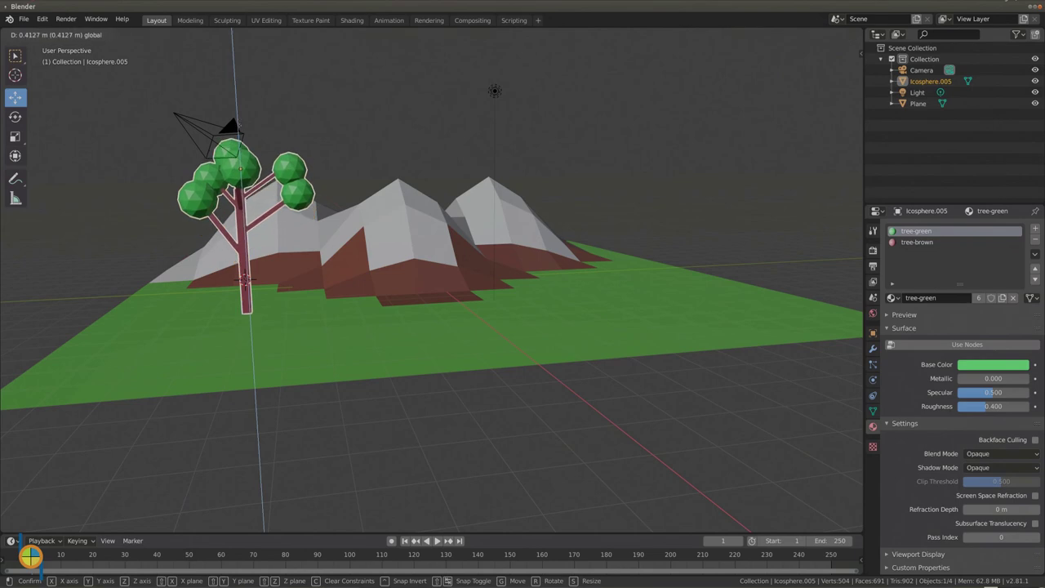
left_click_drag(239, 137, 239, 139)
Step: Duplicate the tree about 0.28 m along X and 1.29 m along Y, and duplicate that copy about 1.31 m along X and -0.54 m along Z
key("shift+d")
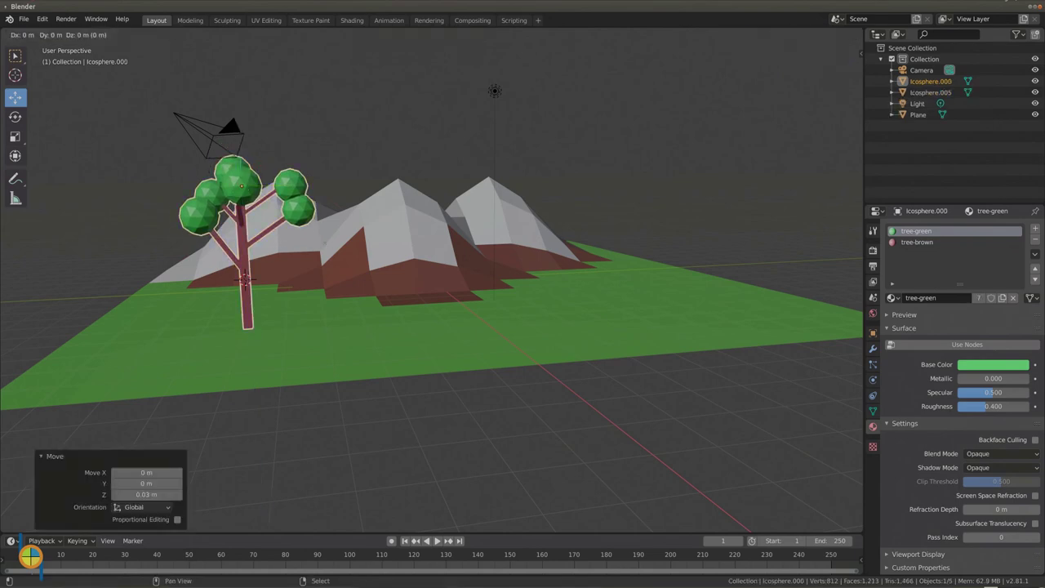
left_click(382, 245)
middle_click_drag(330, 309, 622, 360)
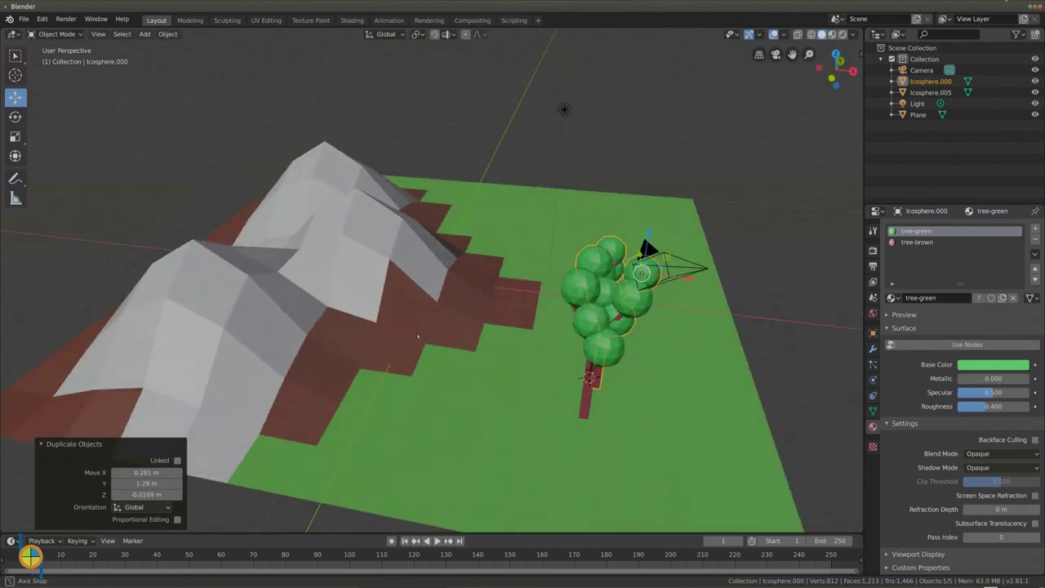
key("shift+d")
left_click(589, 377)
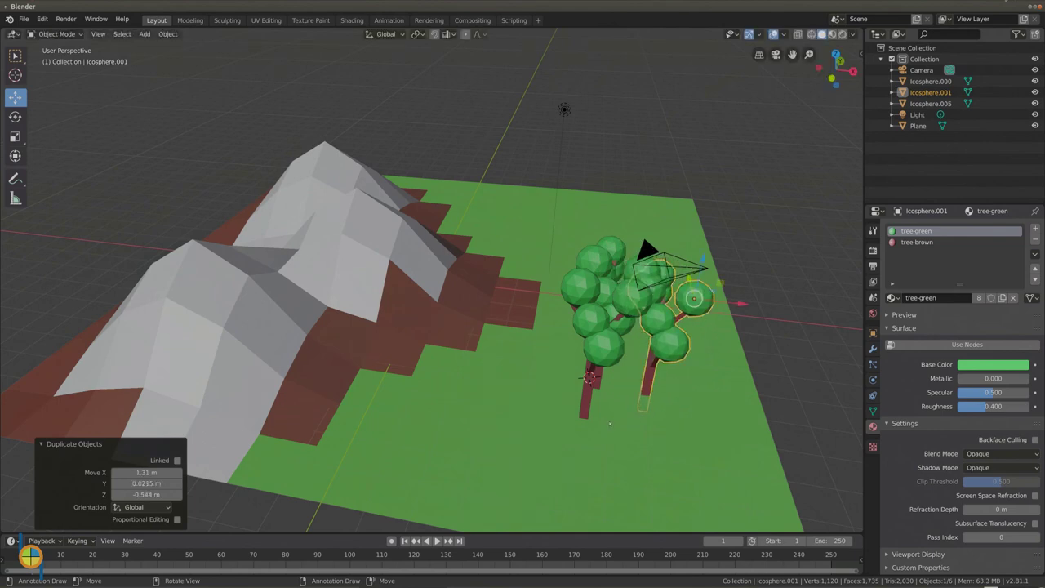
Step: Duplicate the latest tree about -1.29 m along X and 8.01 m along Y to the opposite side of the green ground
middle_click_drag(589, 378, 505, 405)
scroll(506, 405, "down", 5)
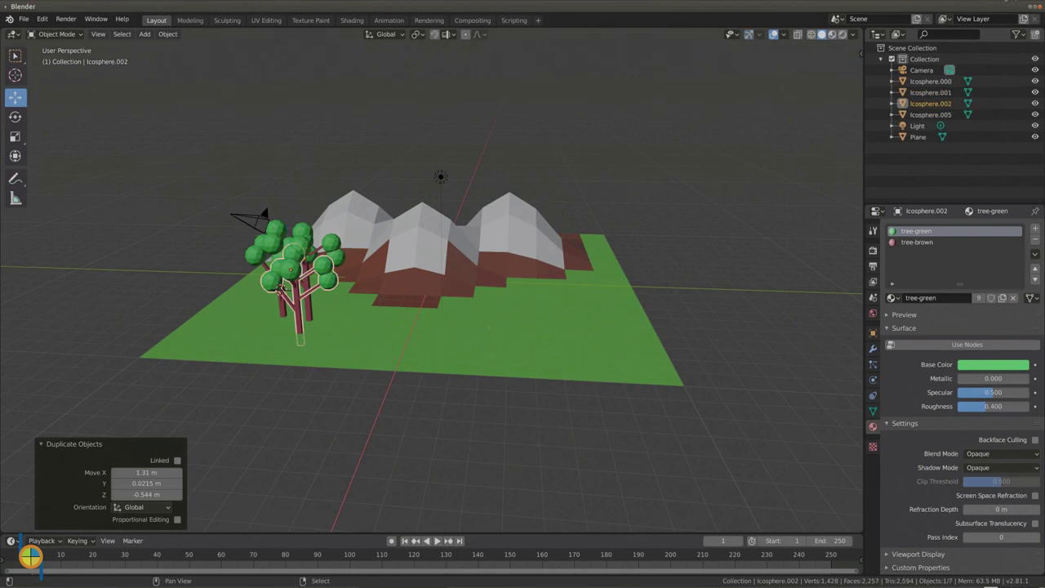
key("shift+d")
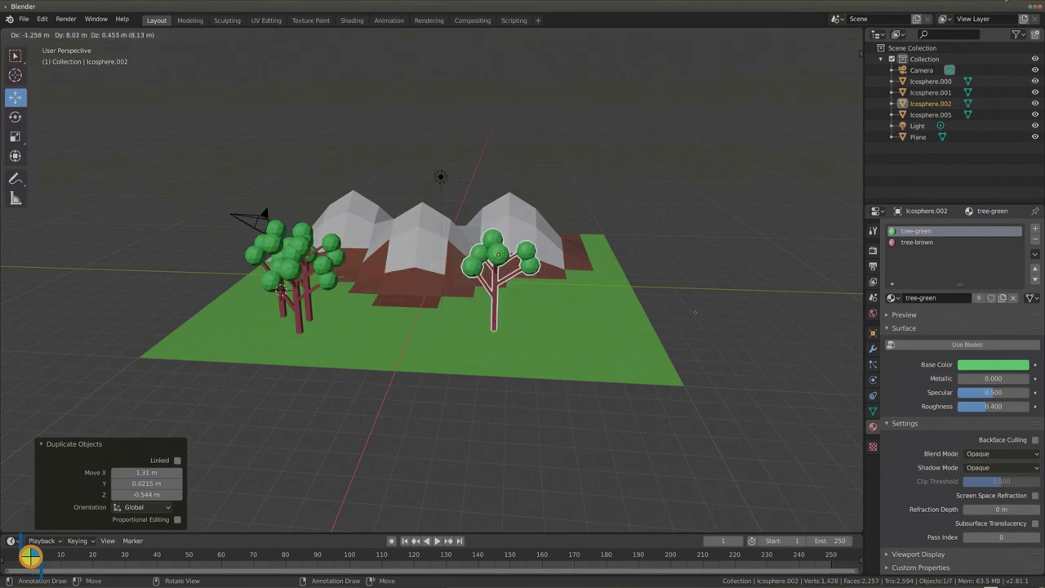
left_click(554, 335)
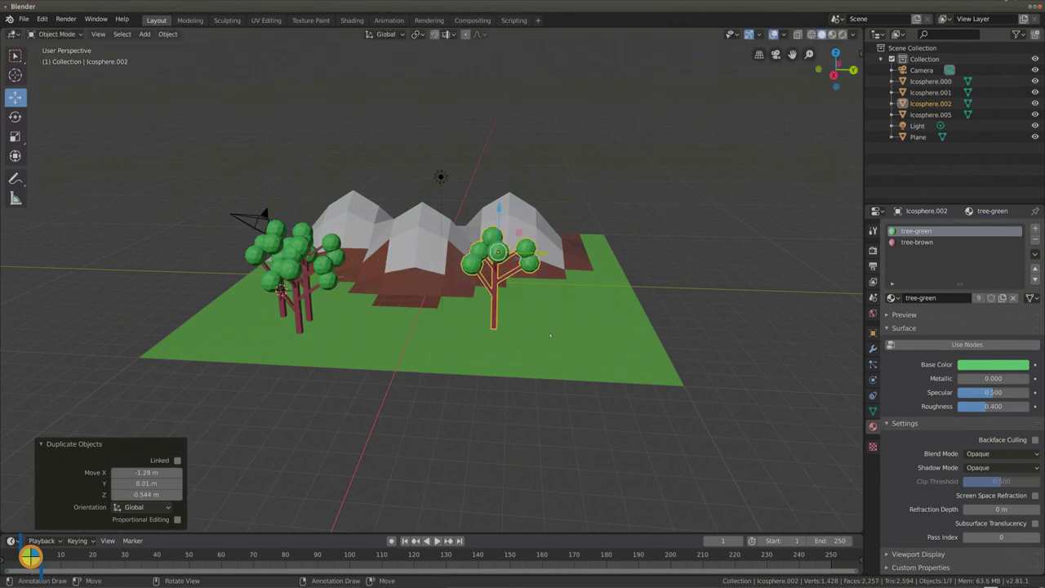
Step: Move the newest tree copy about -1.17 m along Y, back toward the middle of the ground
key("g")
key("y")
left_click(519, 280)
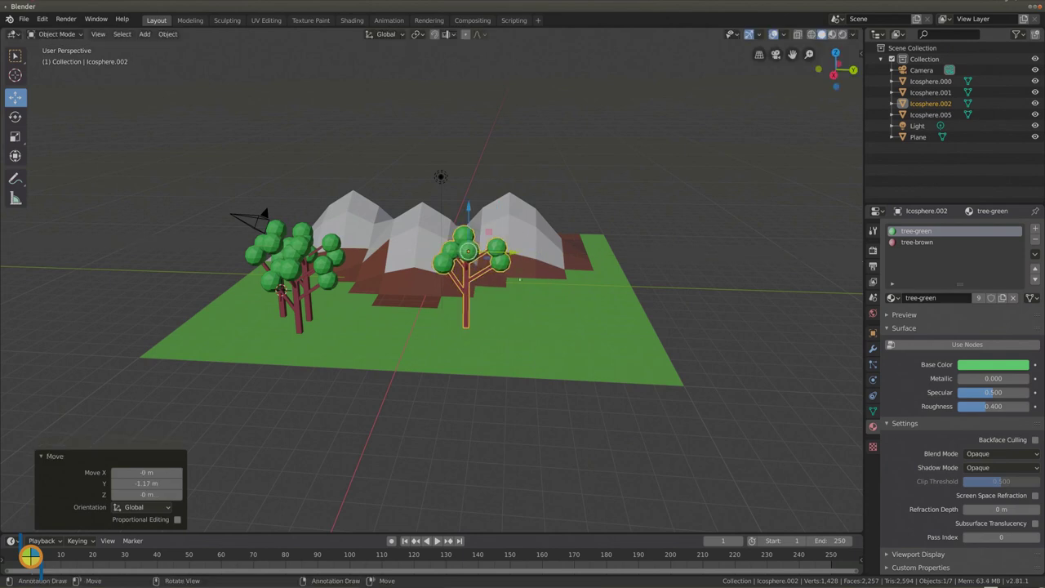